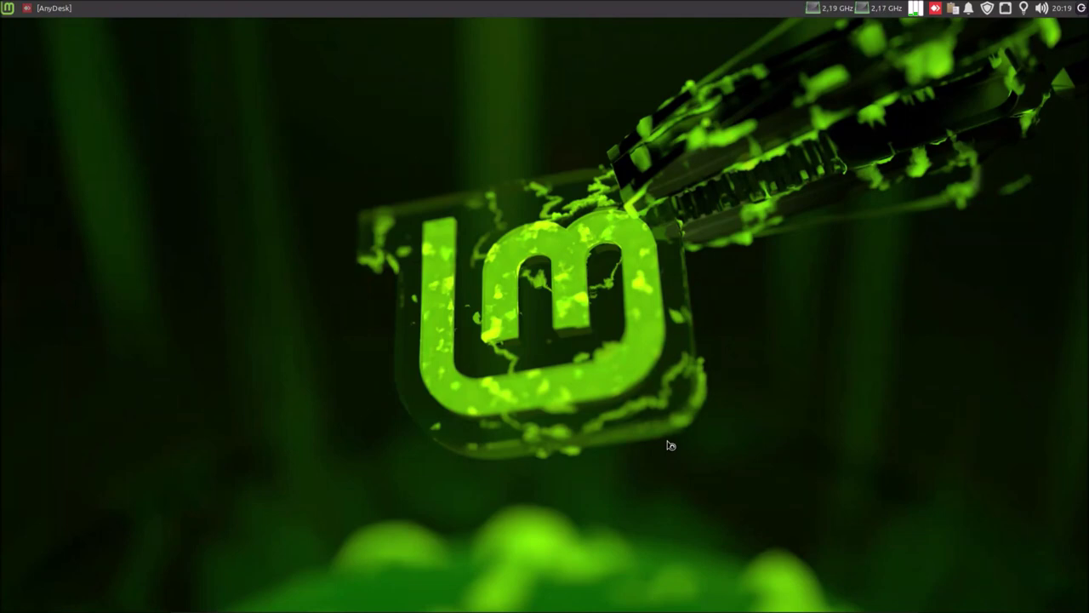
Select the /dev/sdc drive in GParted and try to create a new partition table on it.
left_click_drag(310, 32, 639, 157)
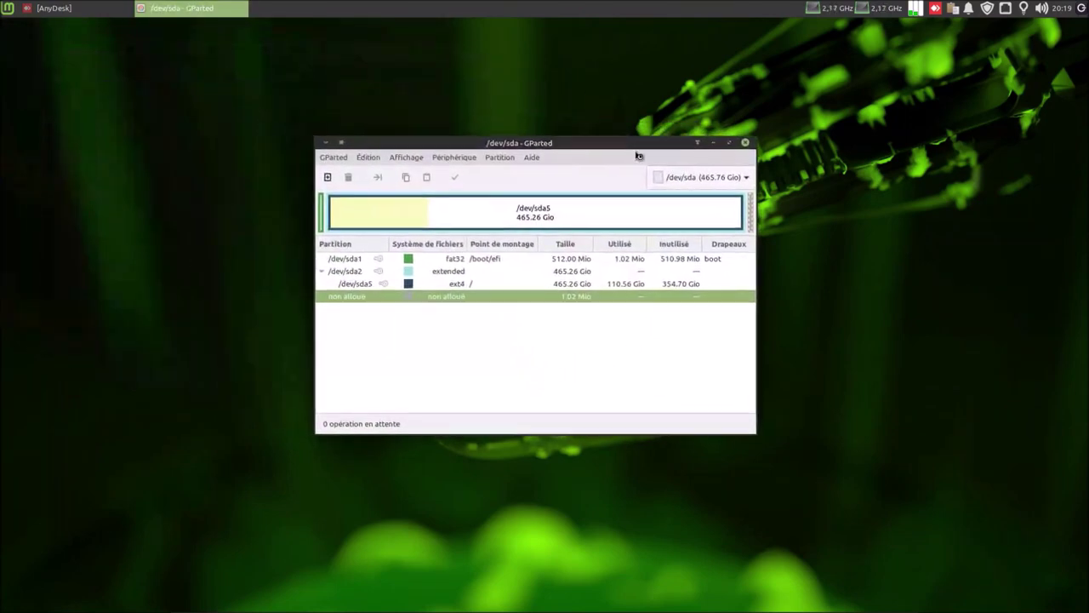
left_click(712, 179)
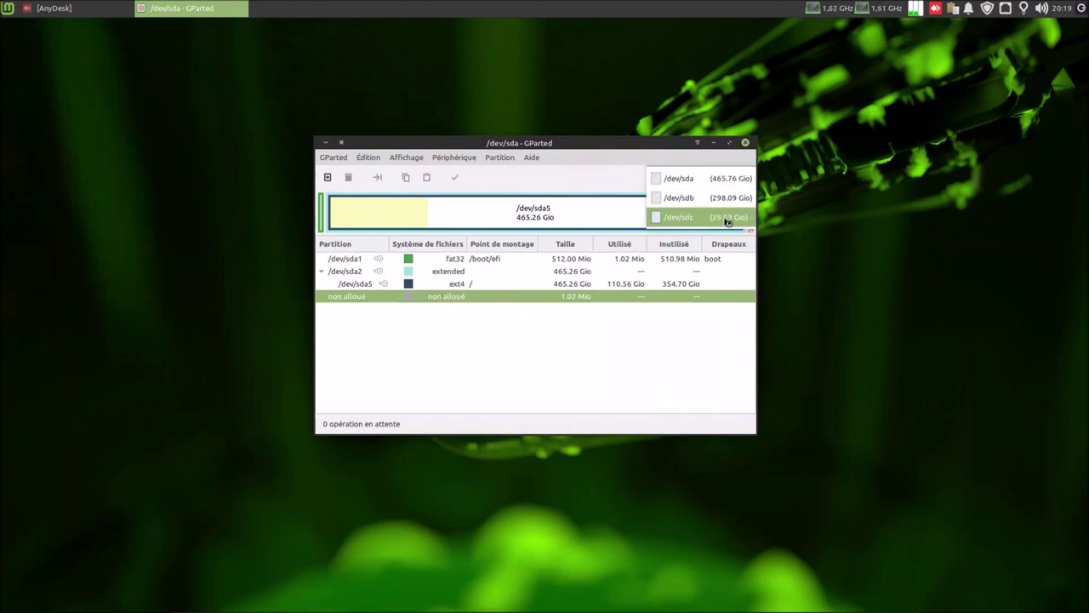
left_click(725, 217)
left_click(474, 160)
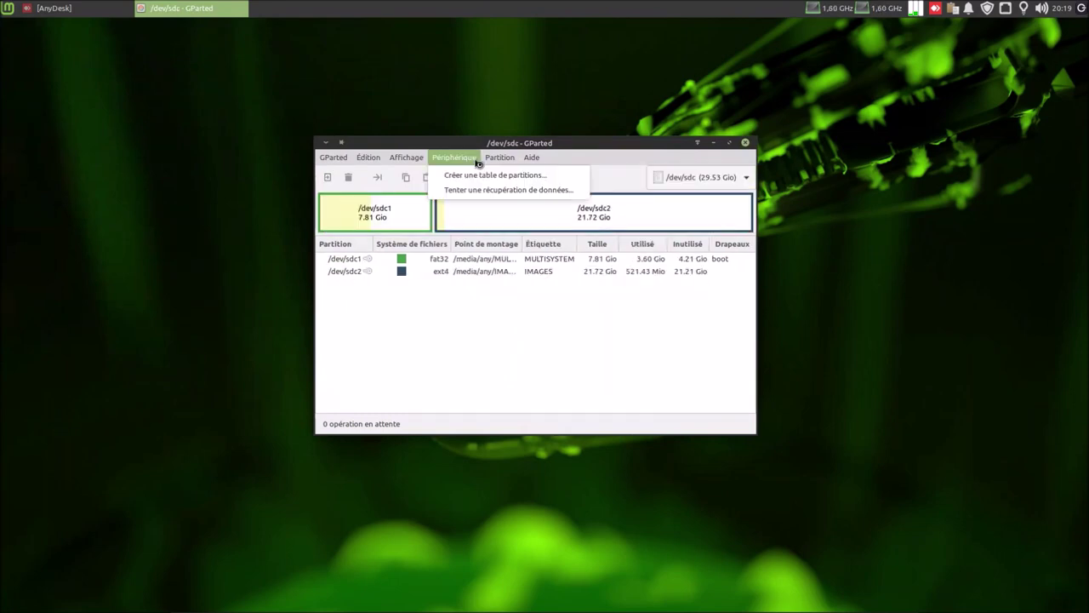
left_click(482, 174)
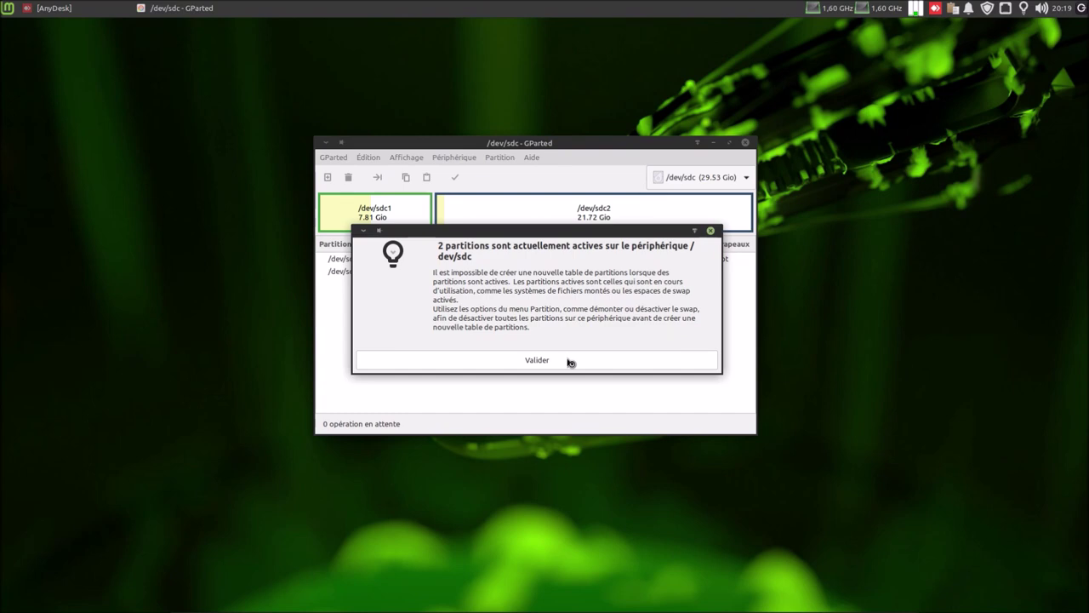
left_click(570, 362)
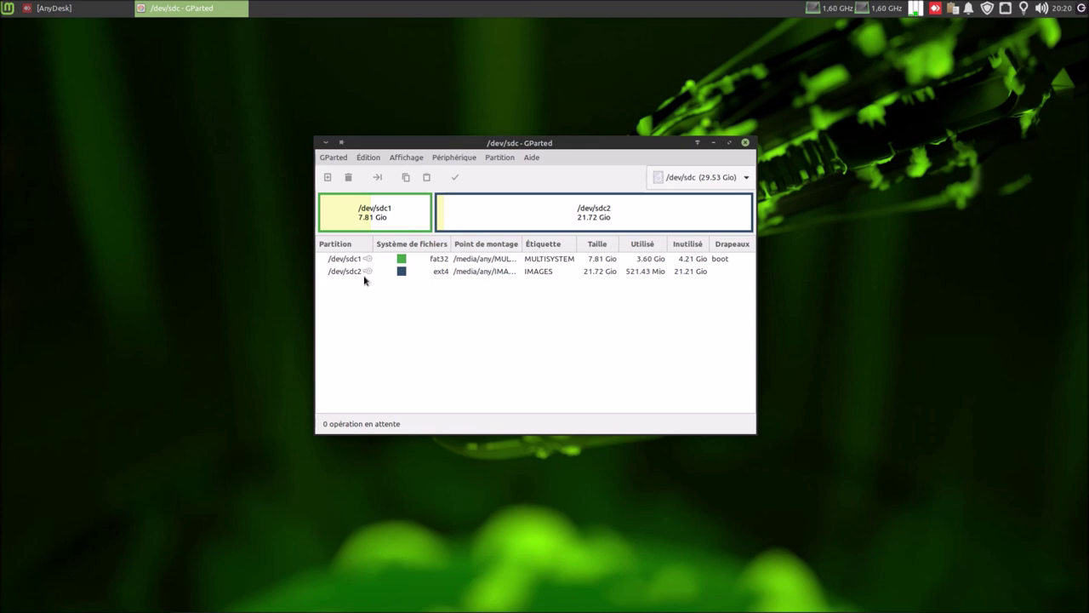
Unmount both partitions of the USB drive, /dev/sdc1 and /dev/sdc2.
right_click(371, 260)
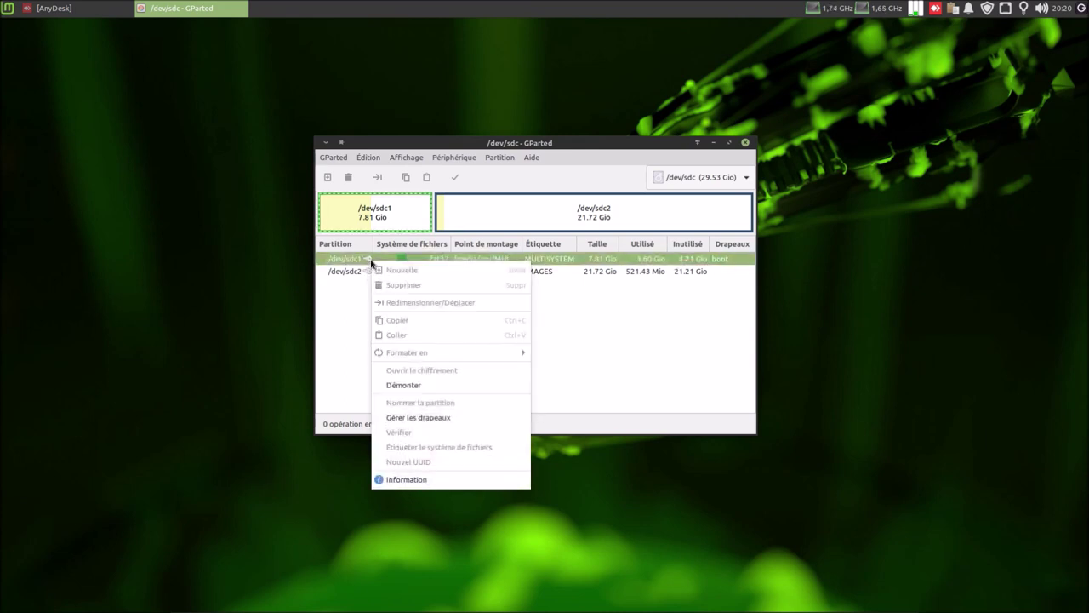
left_click(415, 384)
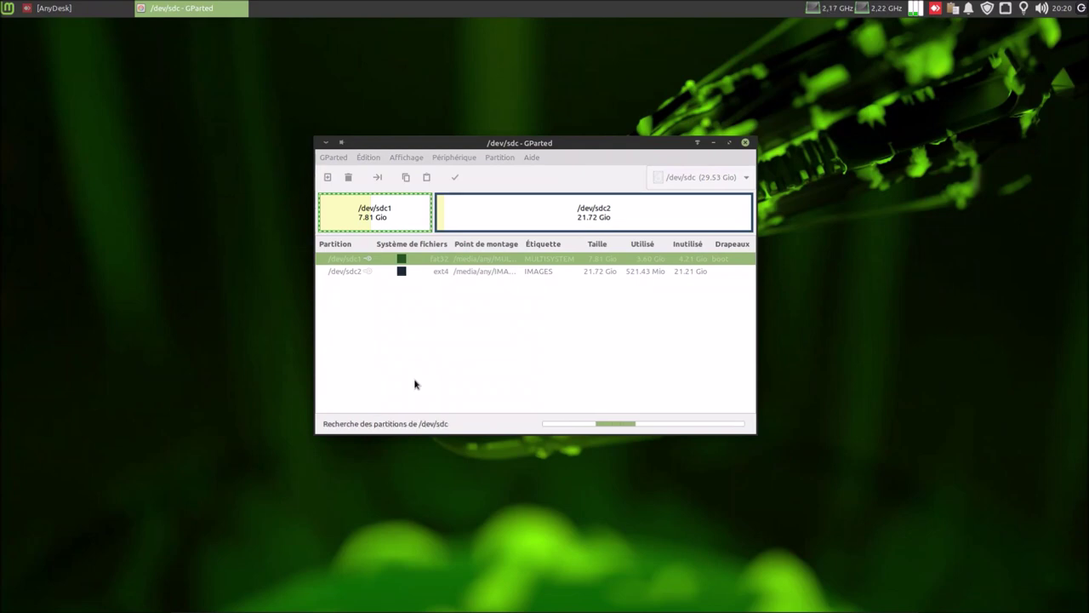
right_click(379, 273)
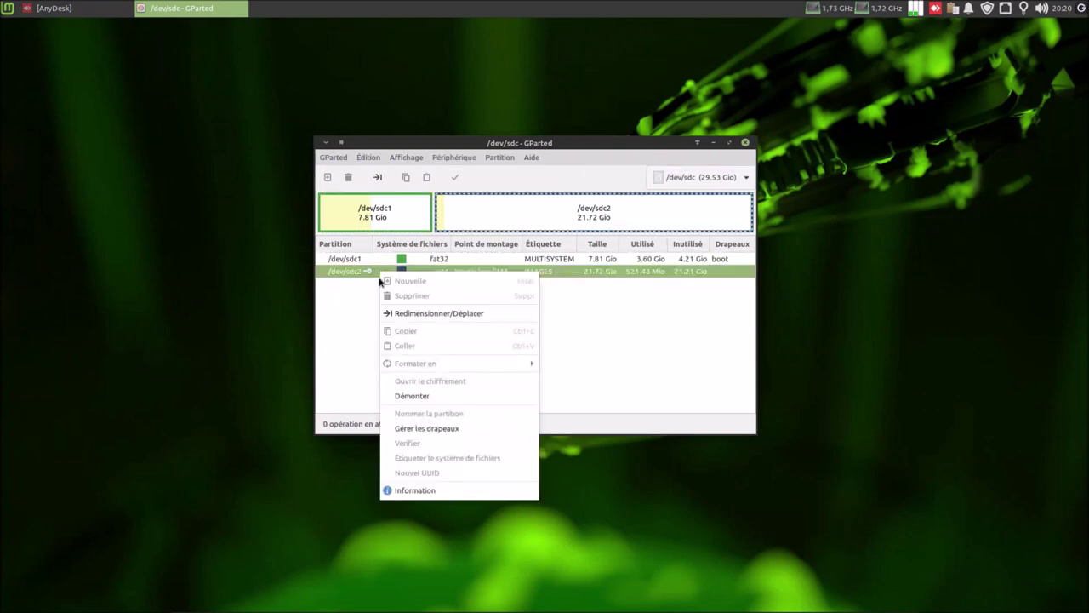
left_click(422, 396)
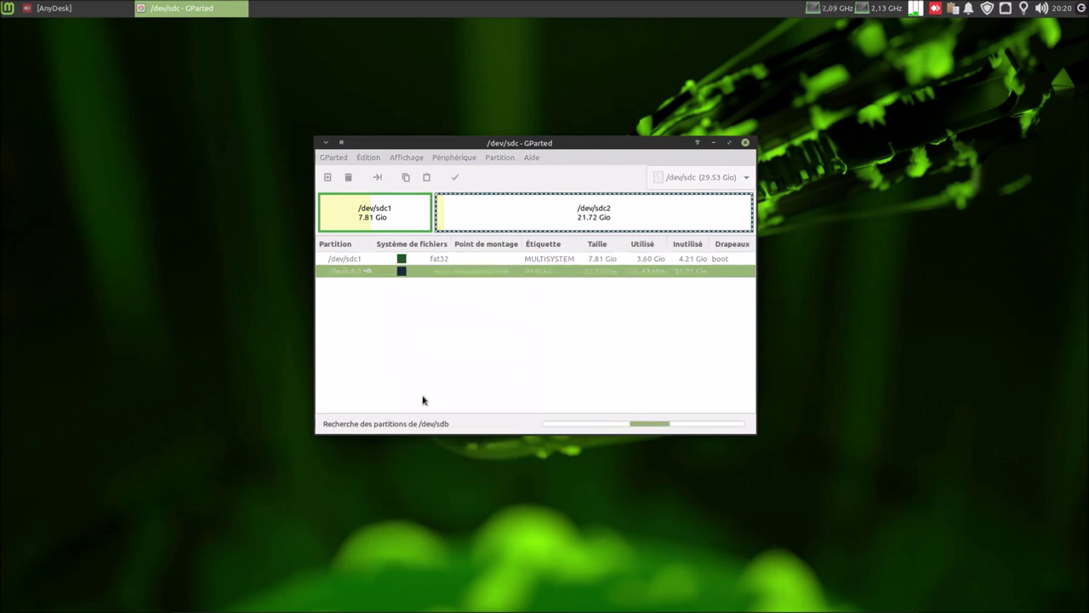
Create a new msdos partition table on /dev/sdc, erasing the whole drive.
left_click(448, 158)
left_click(456, 177)
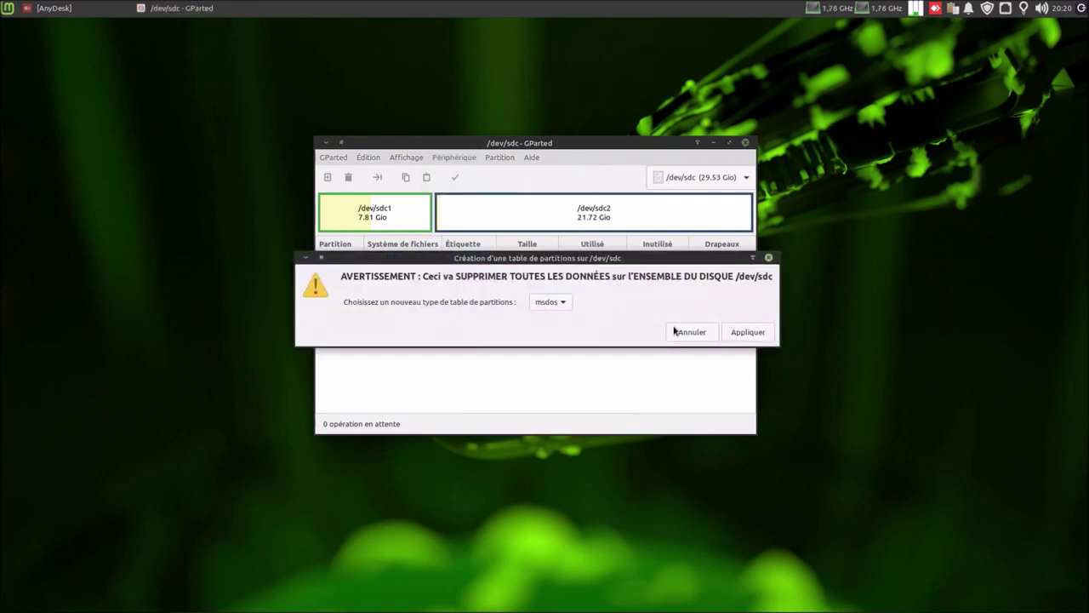
left_click(756, 335)
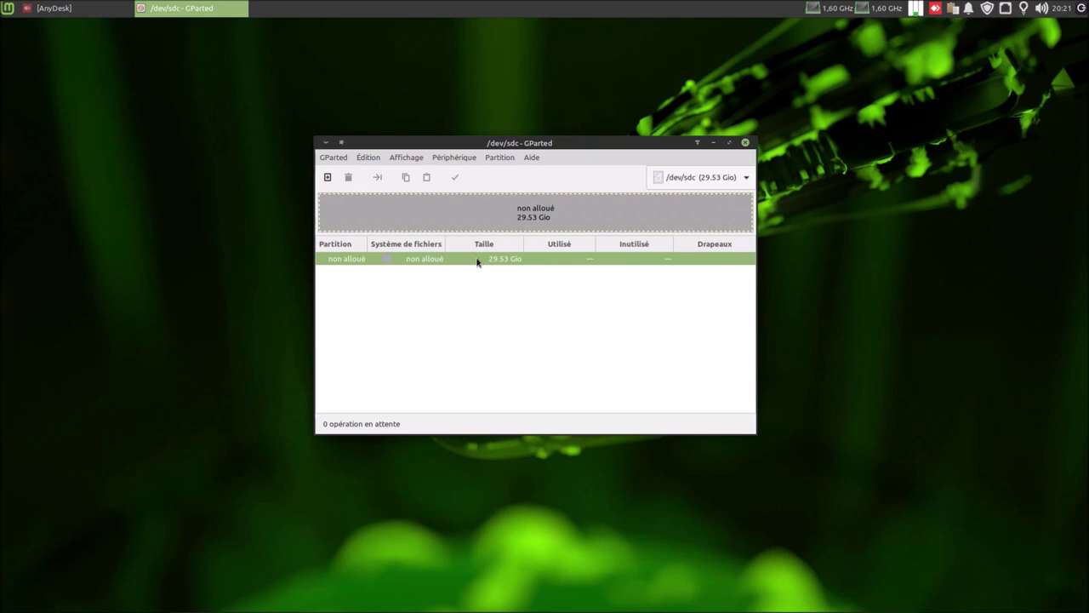
Add an 8000 MiB primary fat32 partition labelled MULTISYSTEM in the unallocated space of /dev/sdc.
right_click(476, 261)
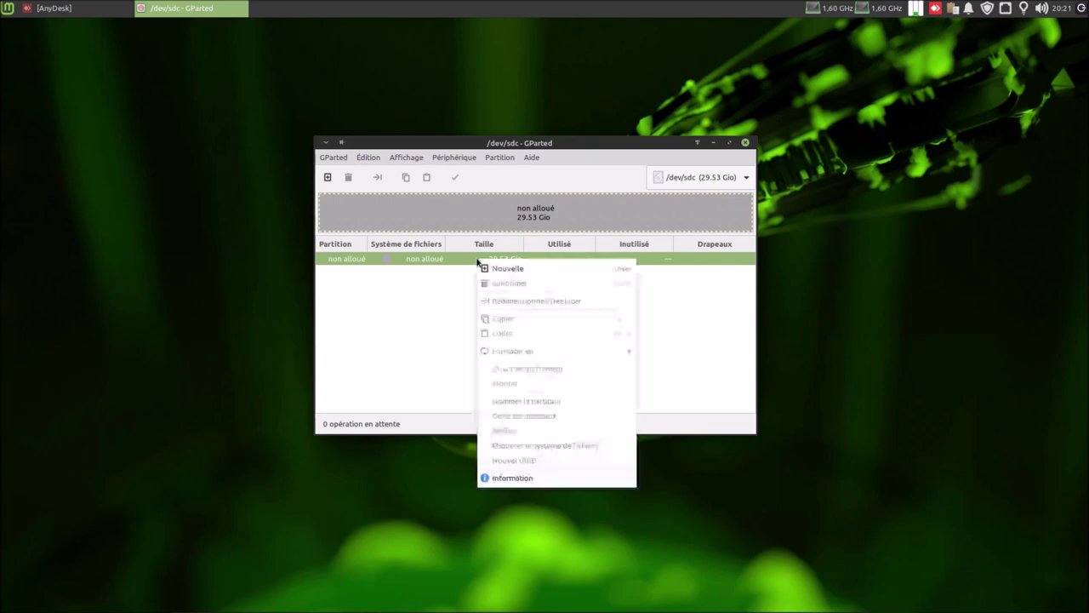
left_click(502, 266)
left_click(638, 328)
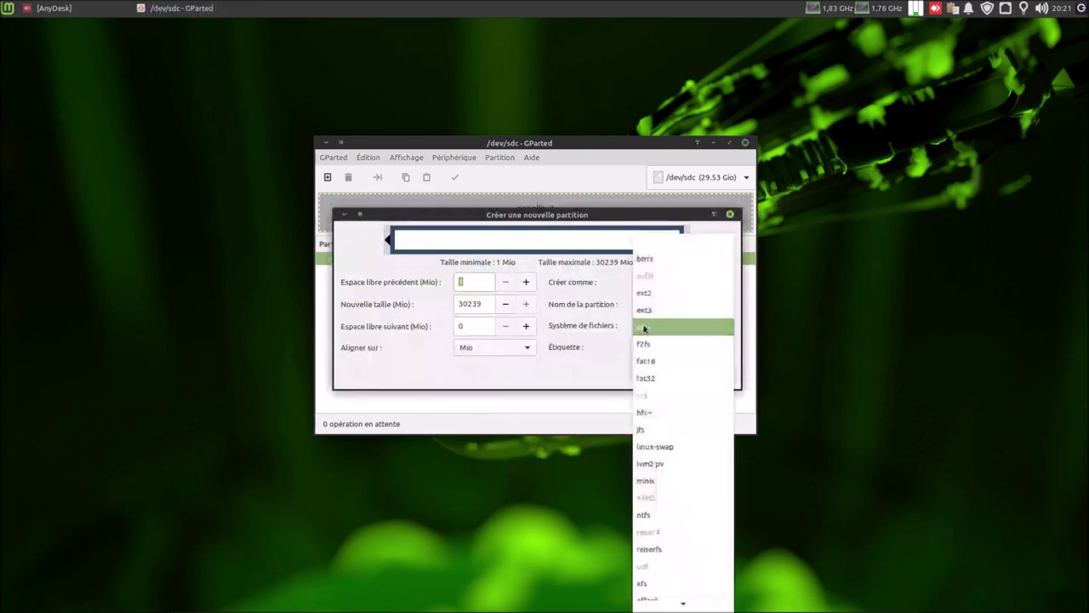
left_click(651, 379)
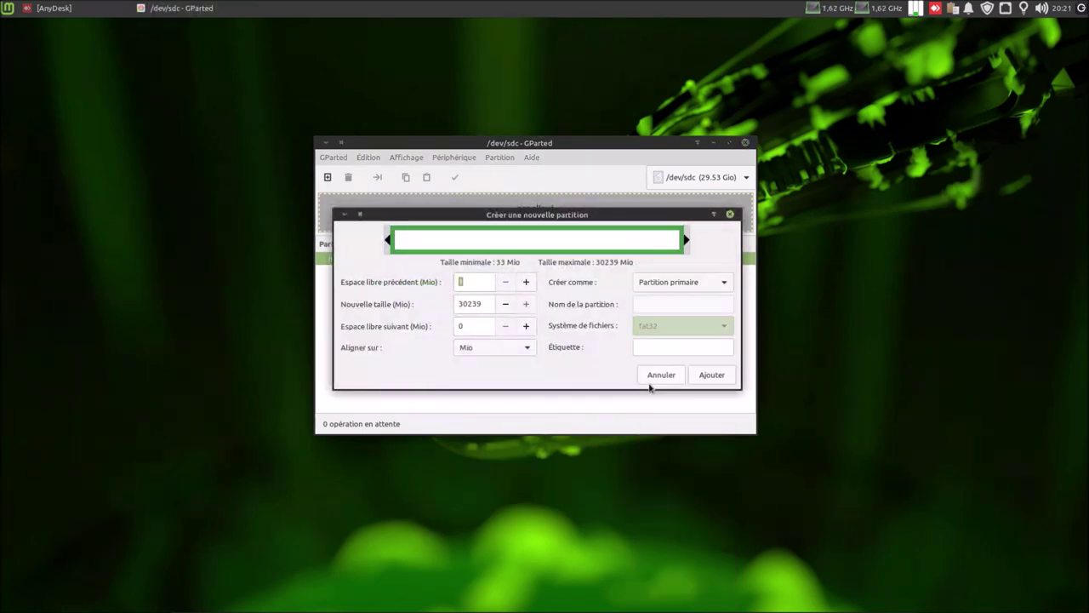
left_click(648, 348)
type("MULTISYSTEM")
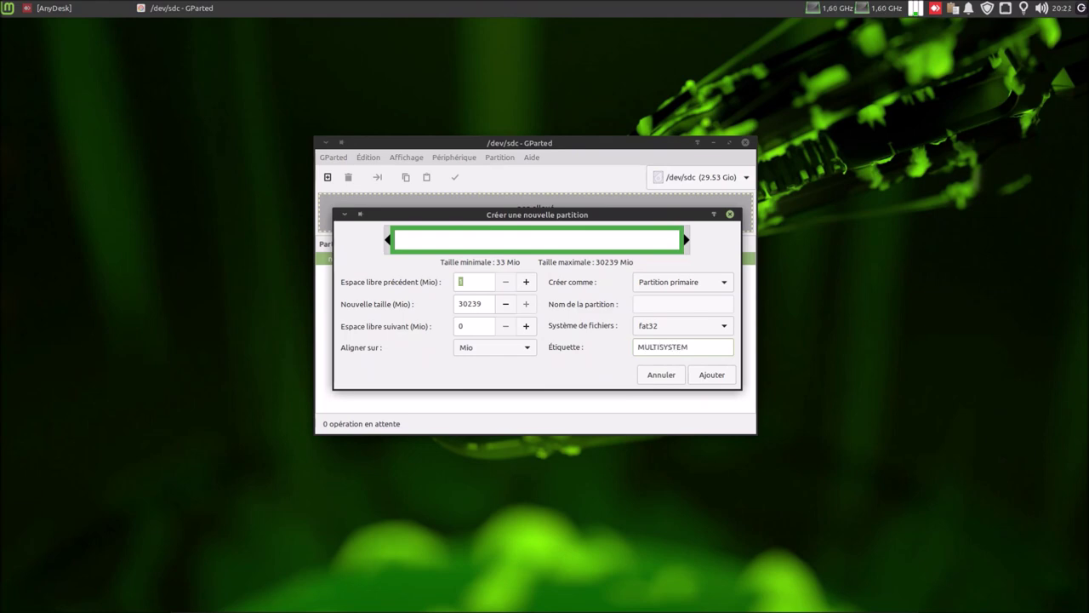
double_click(482, 304)
type("8000")
left_click(713, 376)
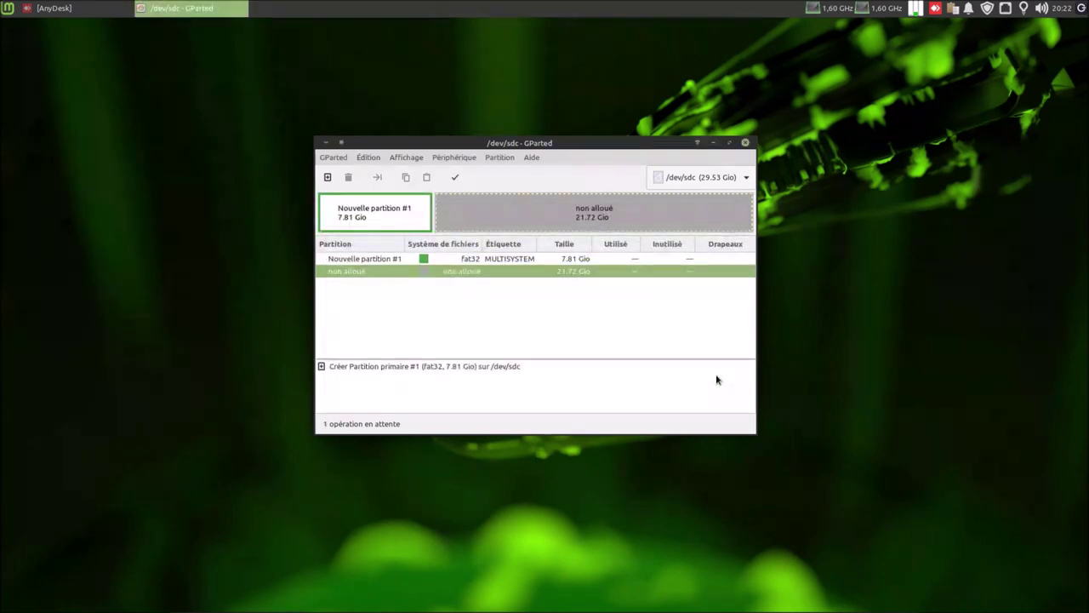
Add a primary ext4 partition labelled IMAGES that fills the remaining unallocated space.
right_click(492, 270)
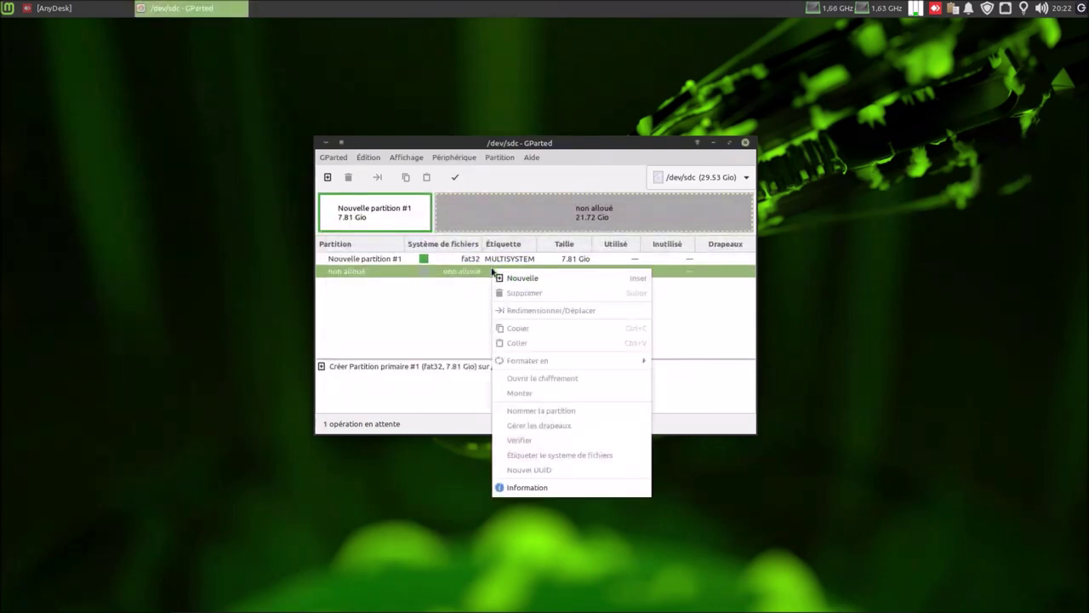
left_click(507, 280)
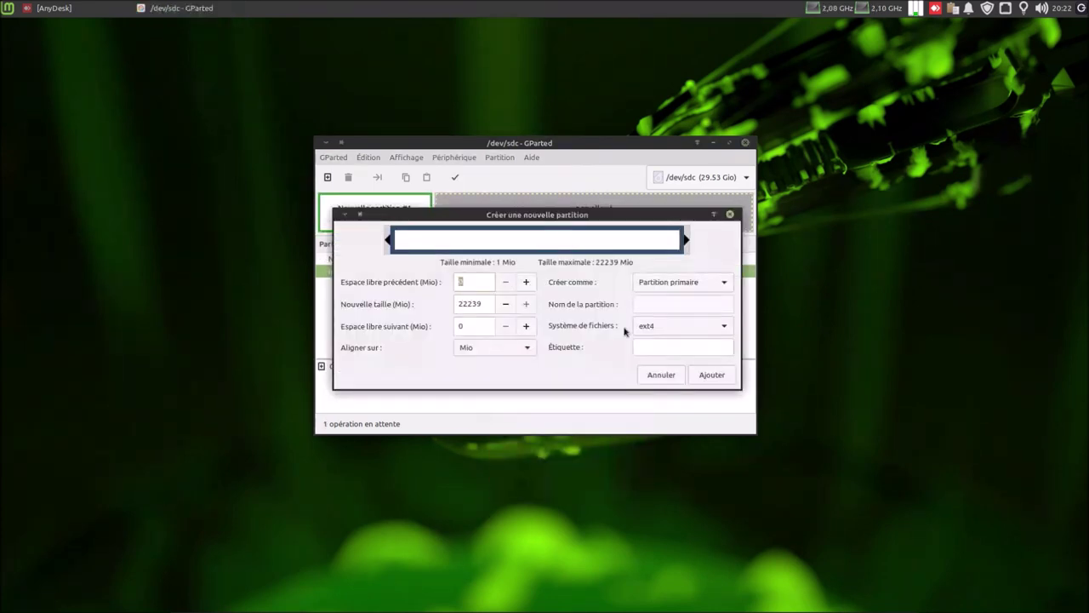
left_click(672, 347)
type("IMAGES")
left_click(699, 382)
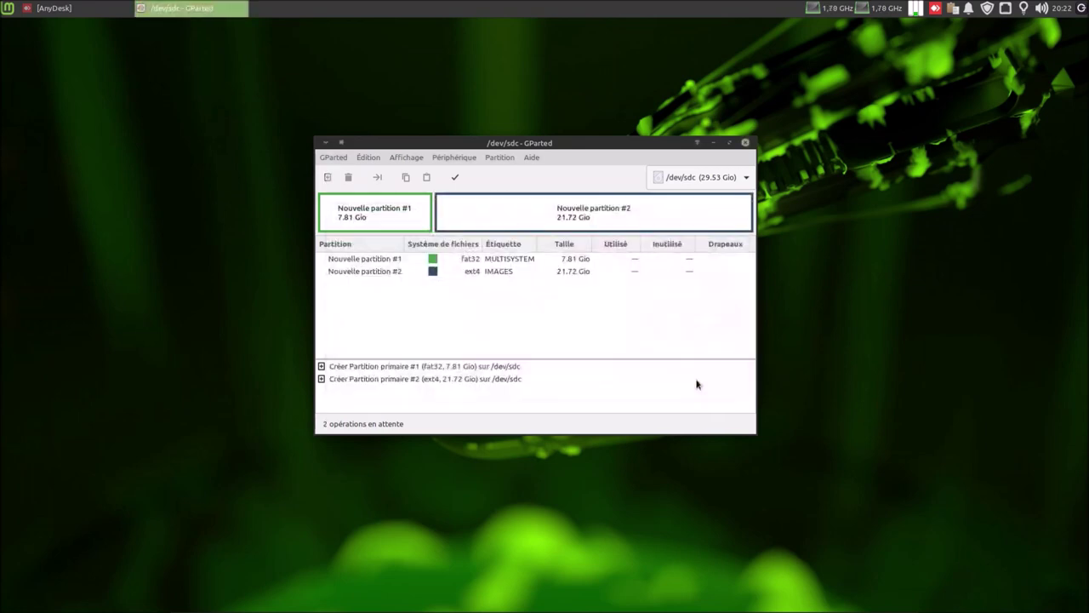
Apply the pending partition operations to the USB drive and close GParted once they are done.
left_click(455, 177)
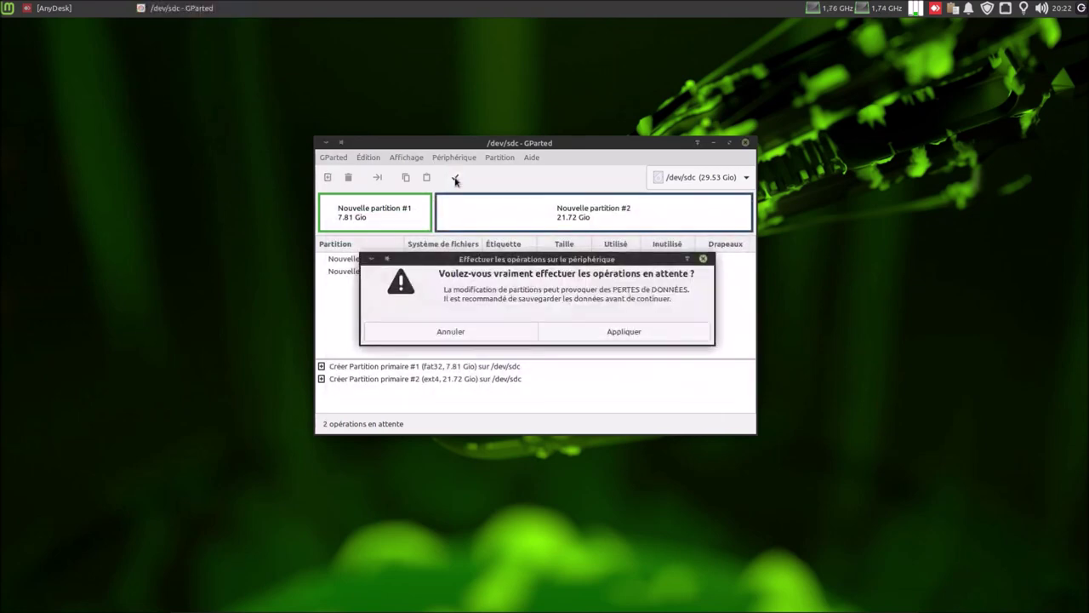
left_click(624, 332)
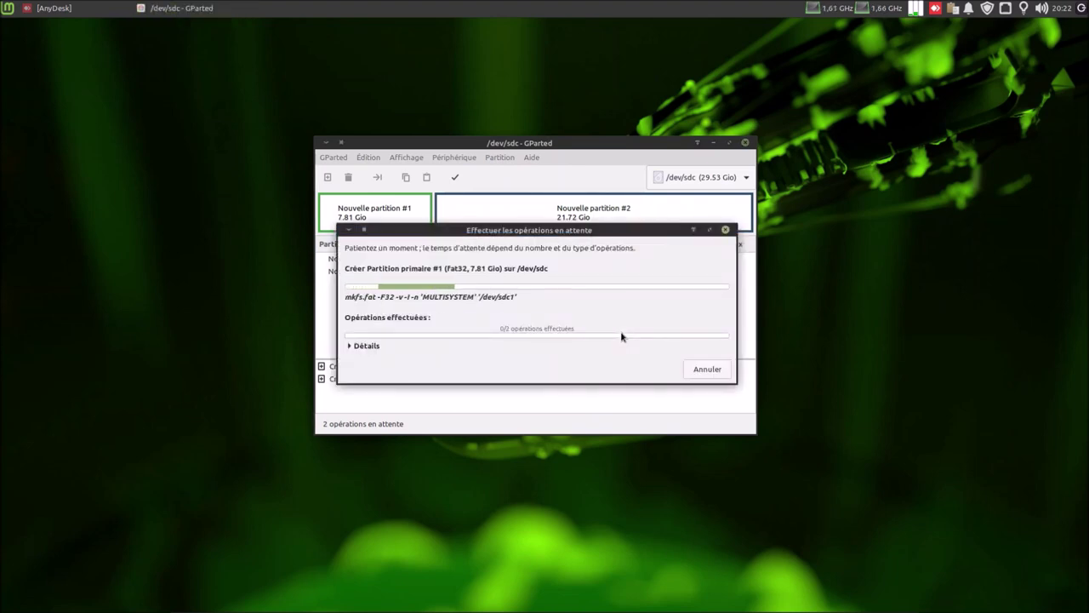
left_click(669, 372)
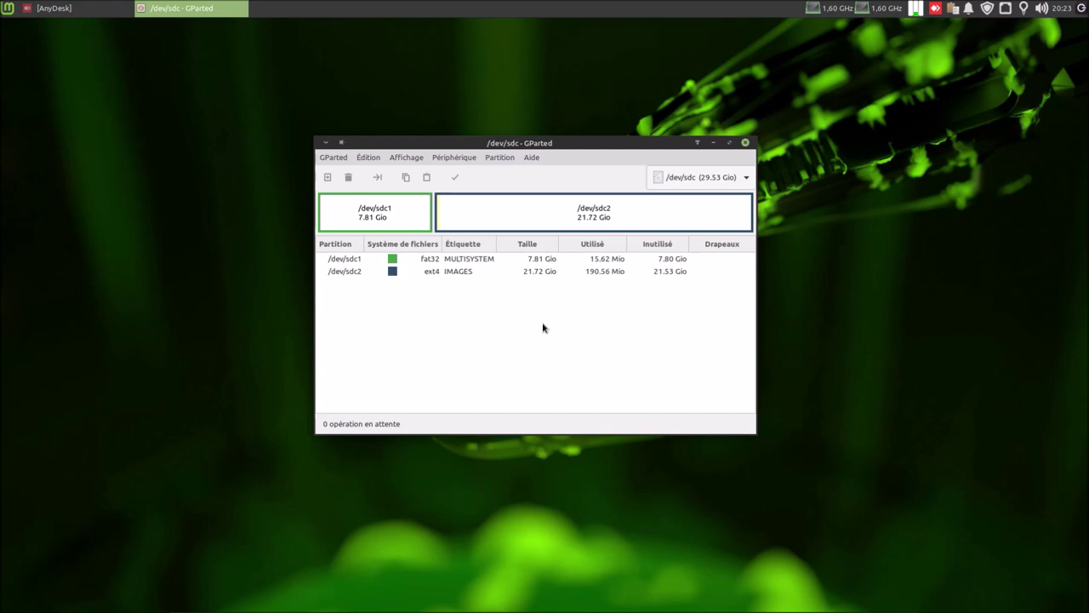
left_click(746, 143)
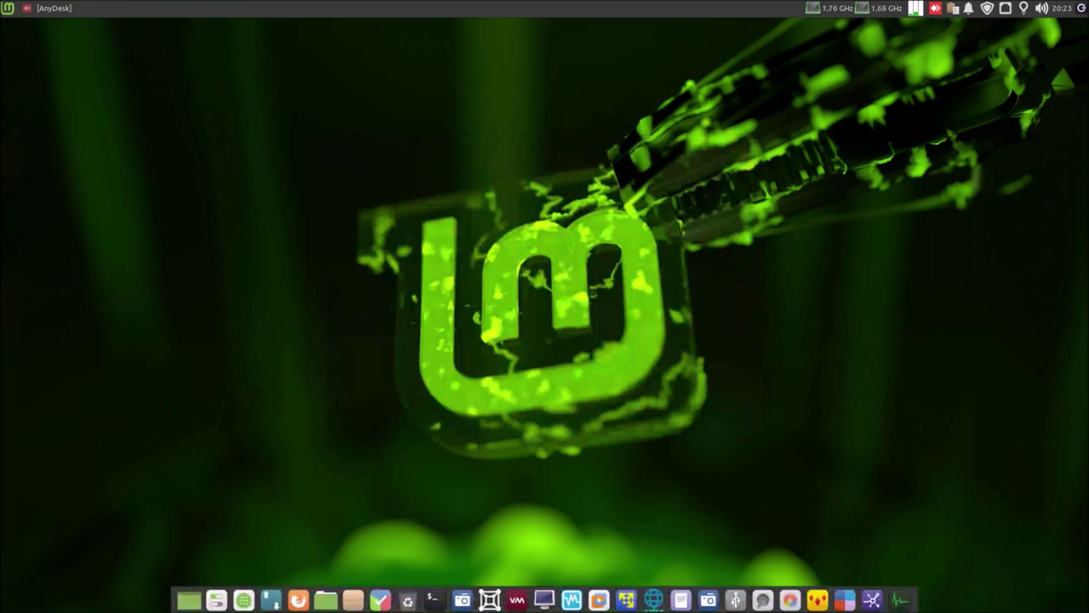
Open the file manager, then launch MultiSystem and refresh its list of USB volumes.
left_click(326, 603)
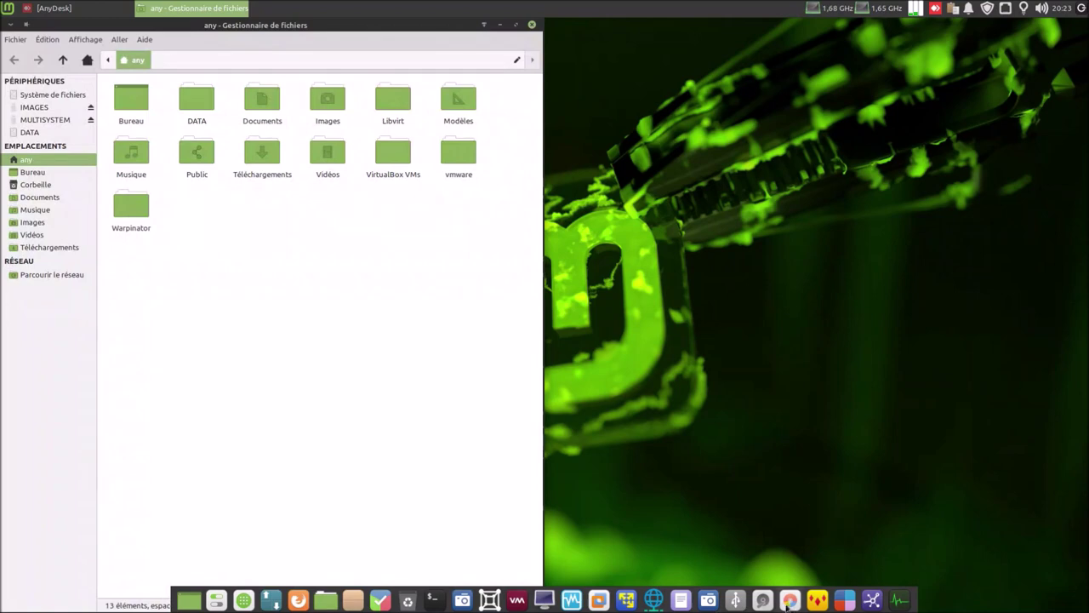
left_click(844, 600)
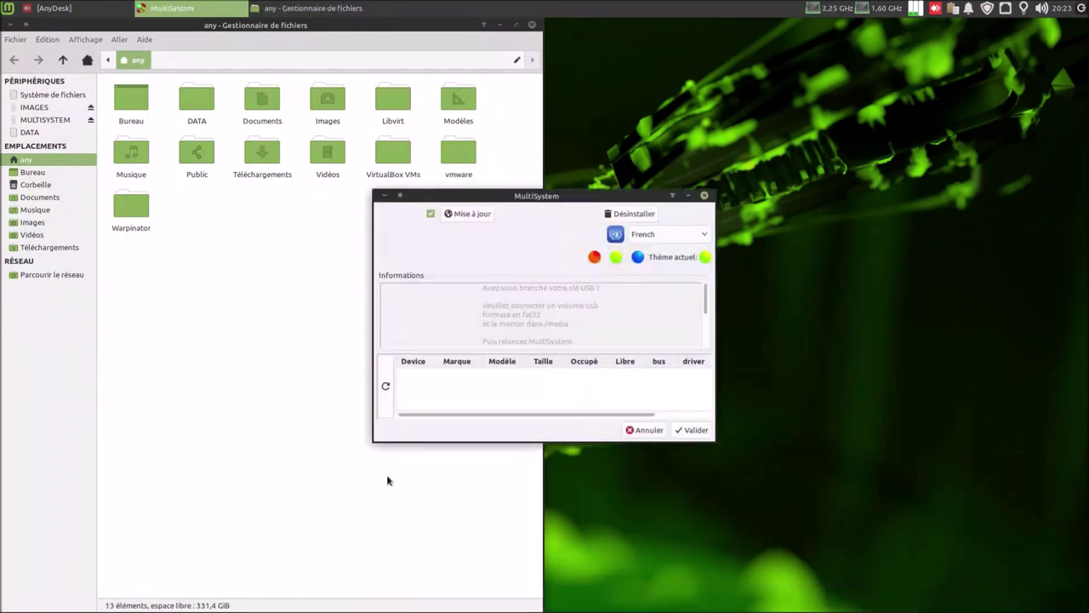
left_click(385, 385)
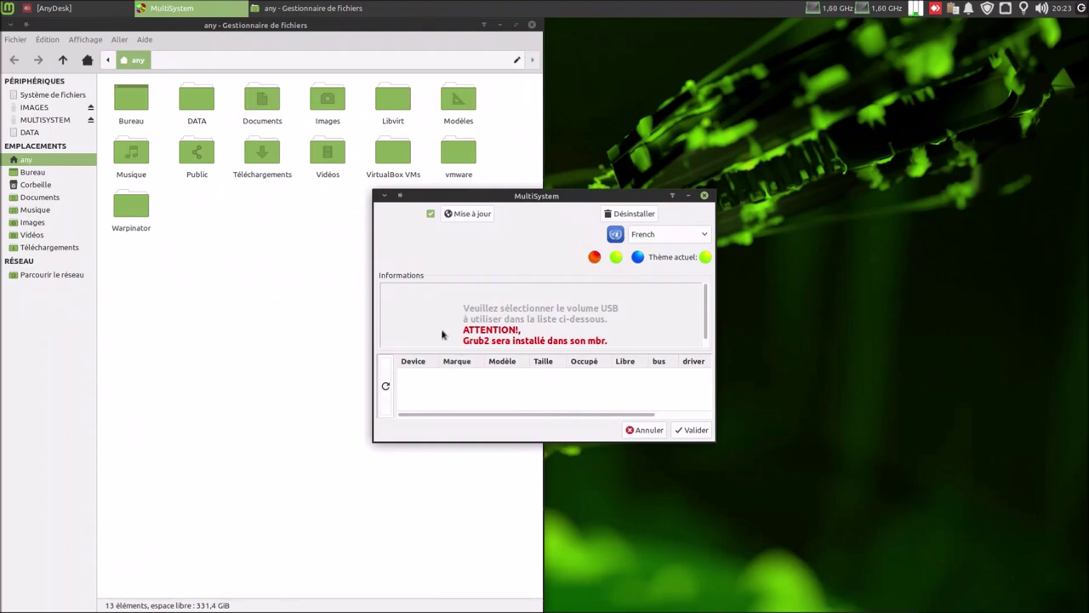
Open the MULTISYSTEM volume in the file manager to mount it and reload MultiSystem's device list.
left_click(41, 125)
left_click(452, 355)
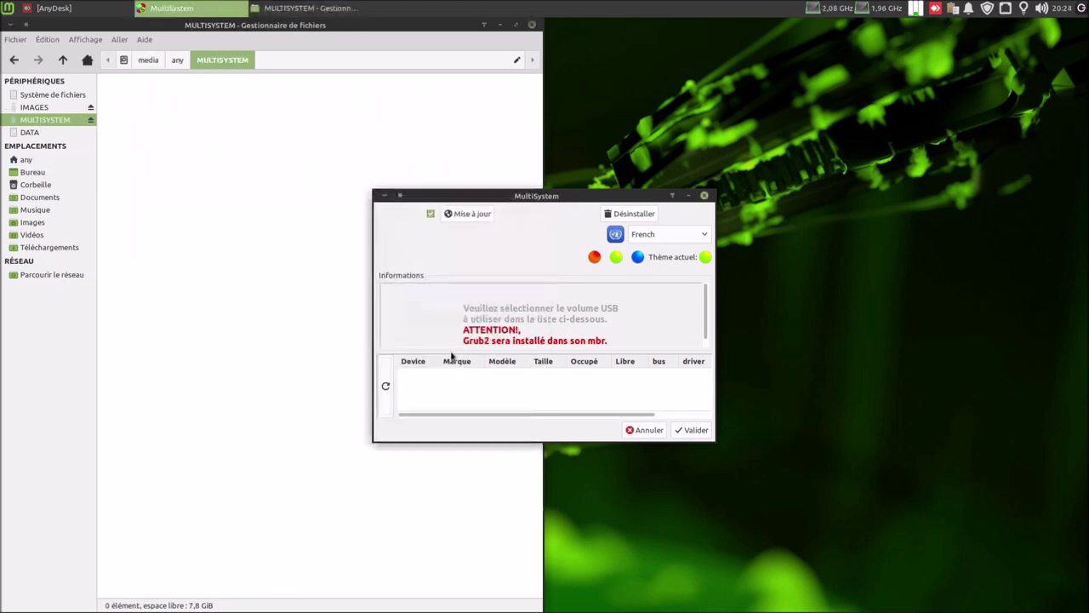
left_click(385, 385)
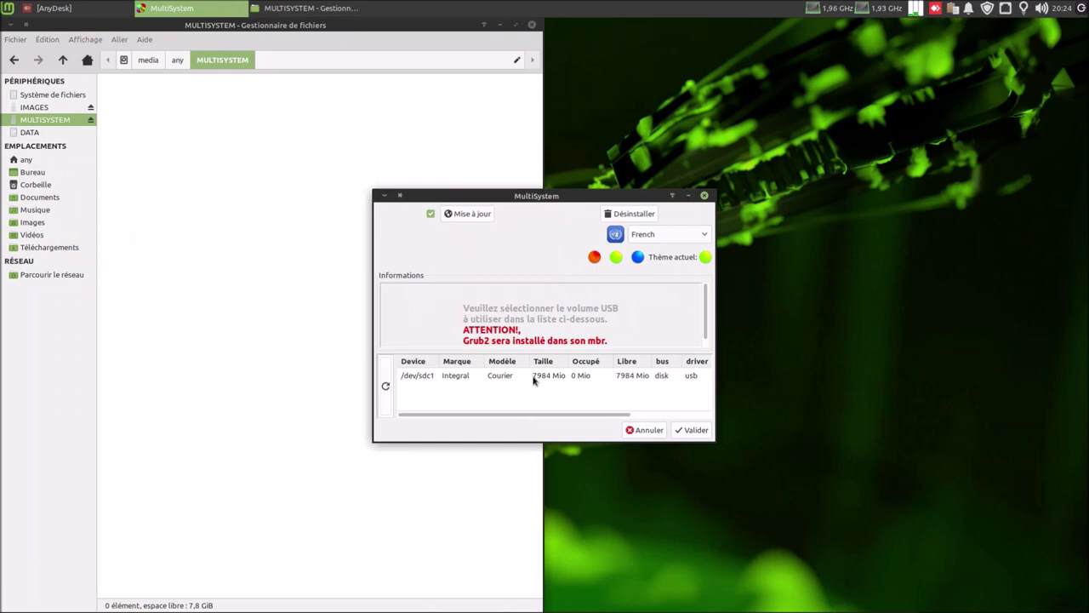
Choose /dev/sdc1 as the USB volume in MultiSystem and confirm installing Grub2 on it.
left_click(534, 377)
left_click(692, 431)
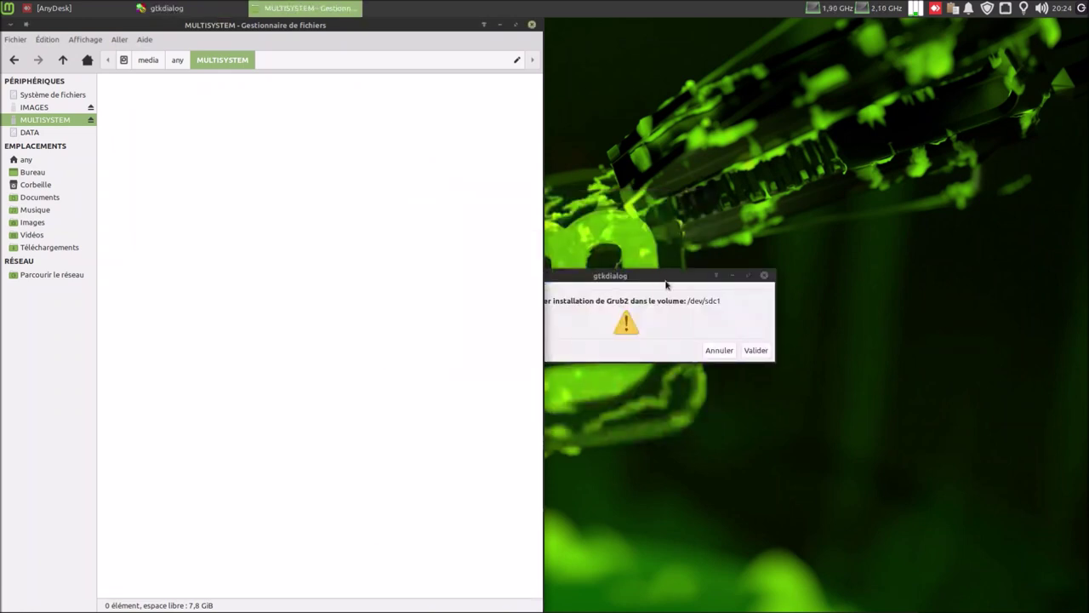
left_click_drag(666, 282, 794, 286)
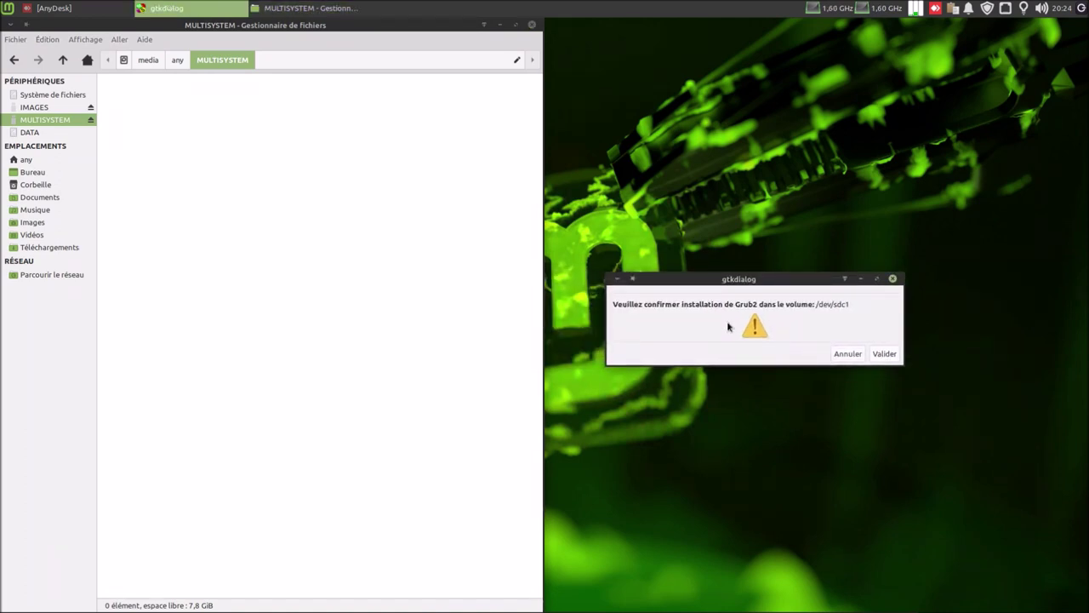
left_click(883, 356)
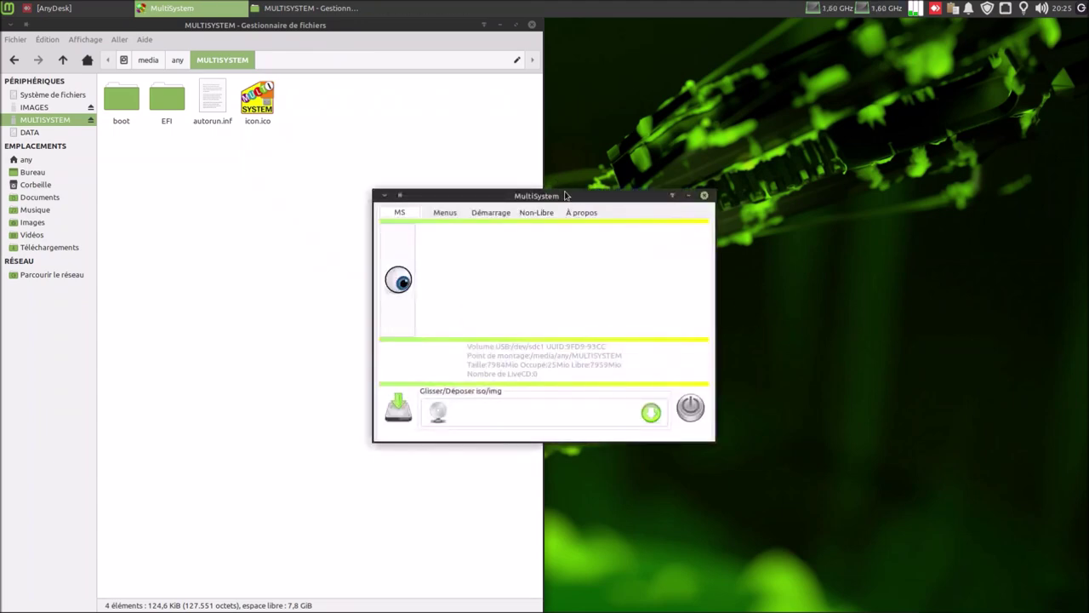
Move the MultiSystem window beside the file manager and open the fichiers-utiles folder inside DATA's clé-USB-réemploi folder.
left_click_drag(599, 202, 790, 202)
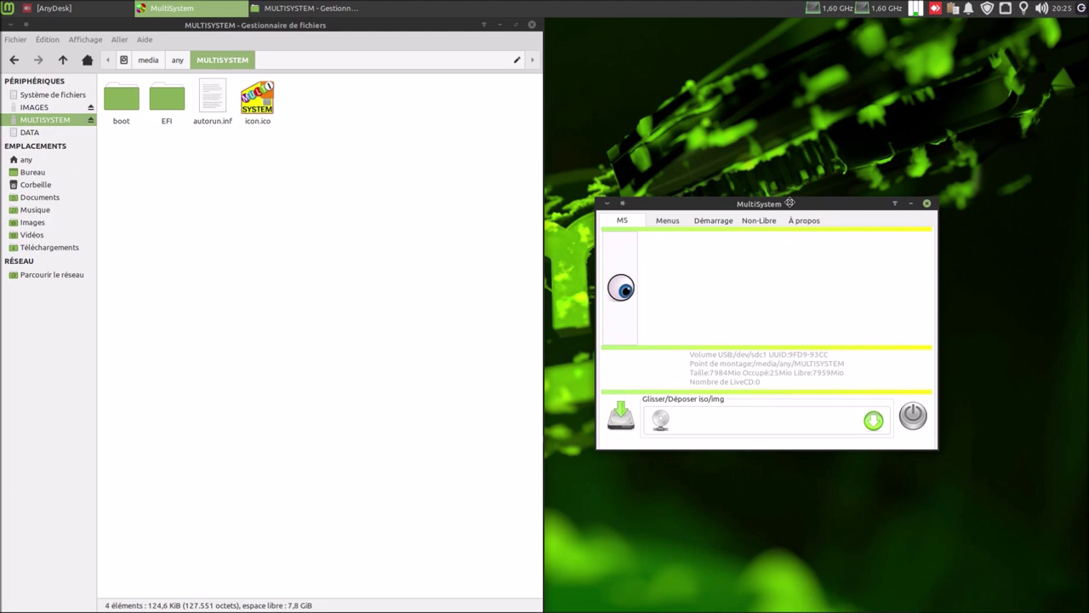
left_click_drag(790, 203, 790, 204)
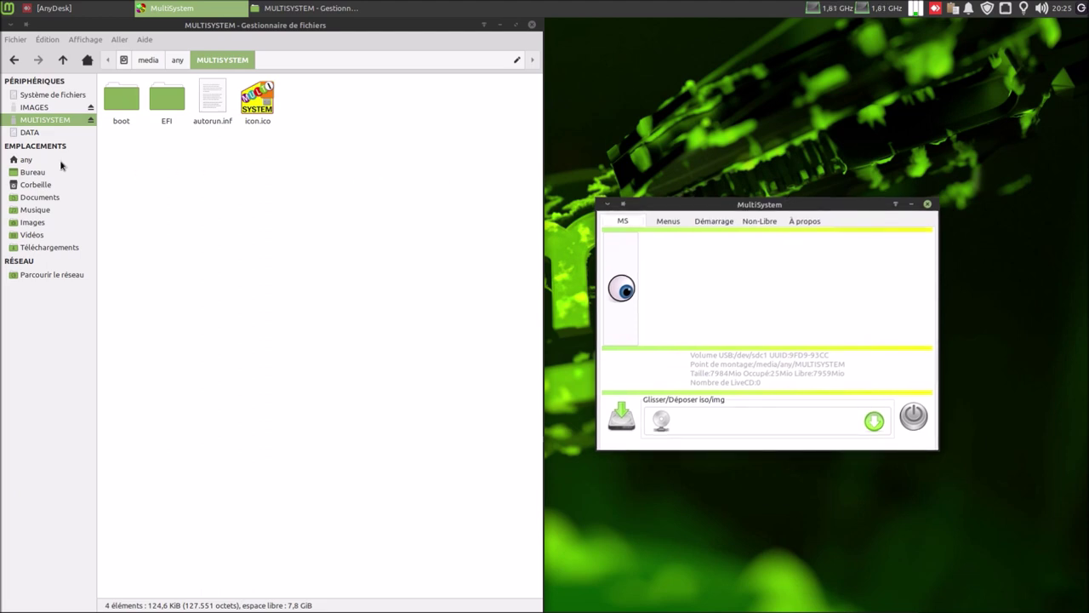
left_click(29, 134)
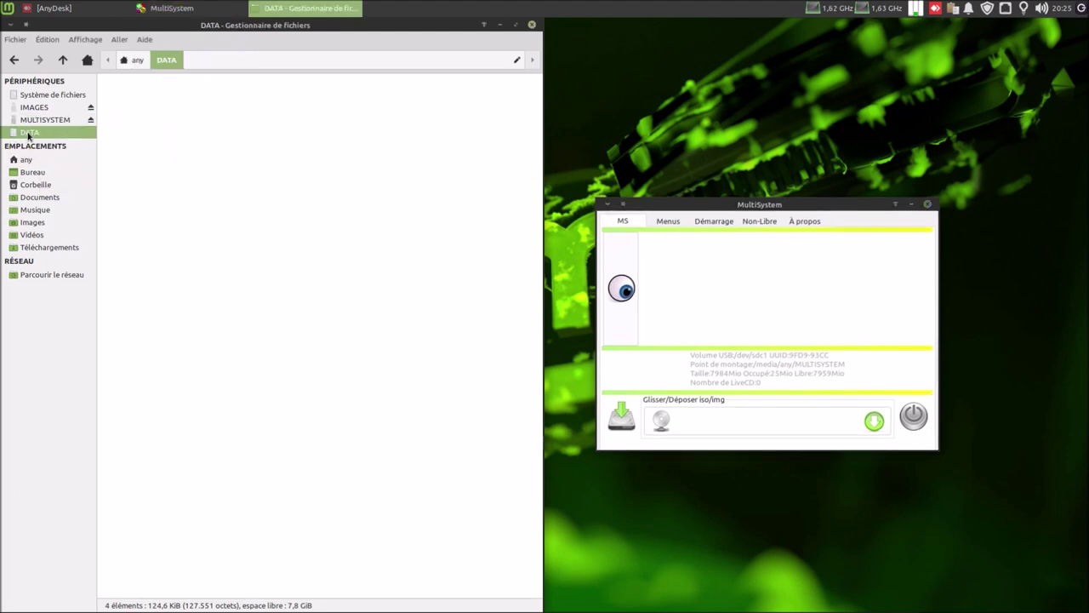
double_click(144, 108)
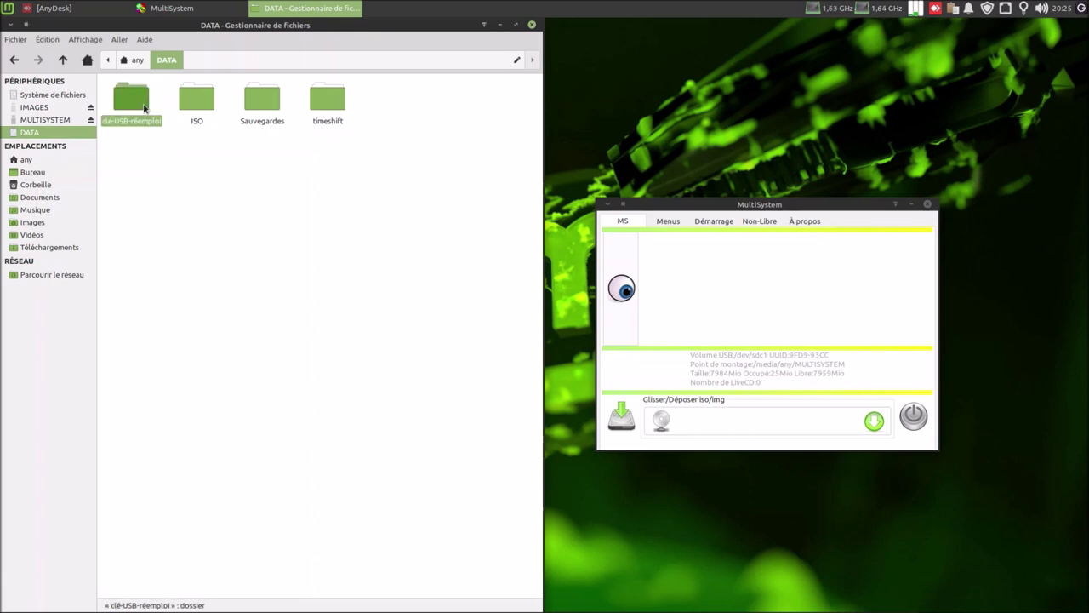
double_click(382, 104)
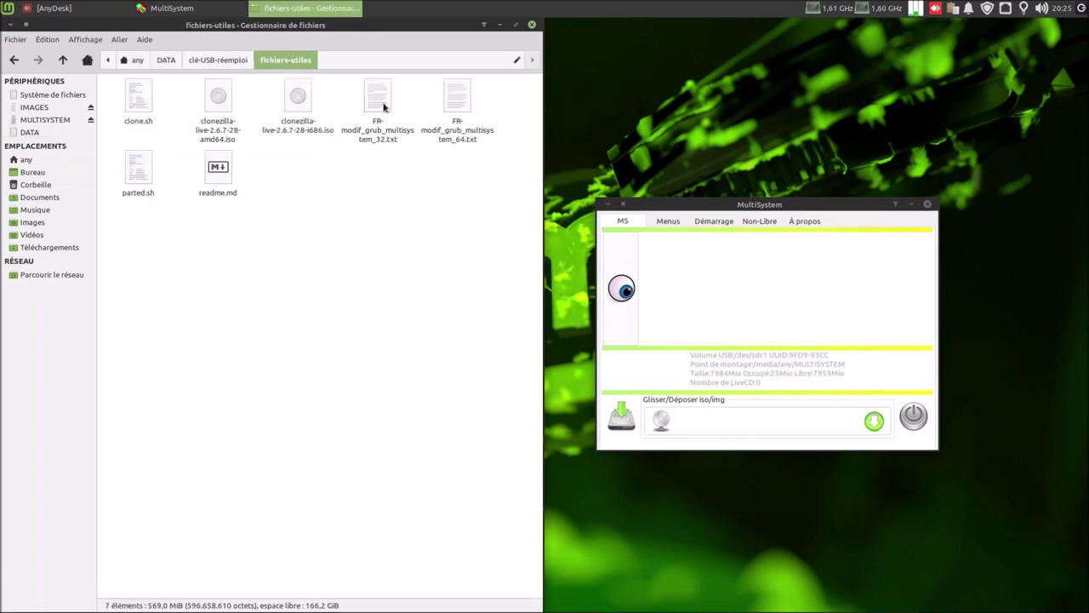
Add clonezilla-live-2.6.7-28-amd64.iso to the USB drive in MultiSystem by pasting the copied file and entering the administrator password.
left_click(216, 98)
right_click(217, 98)
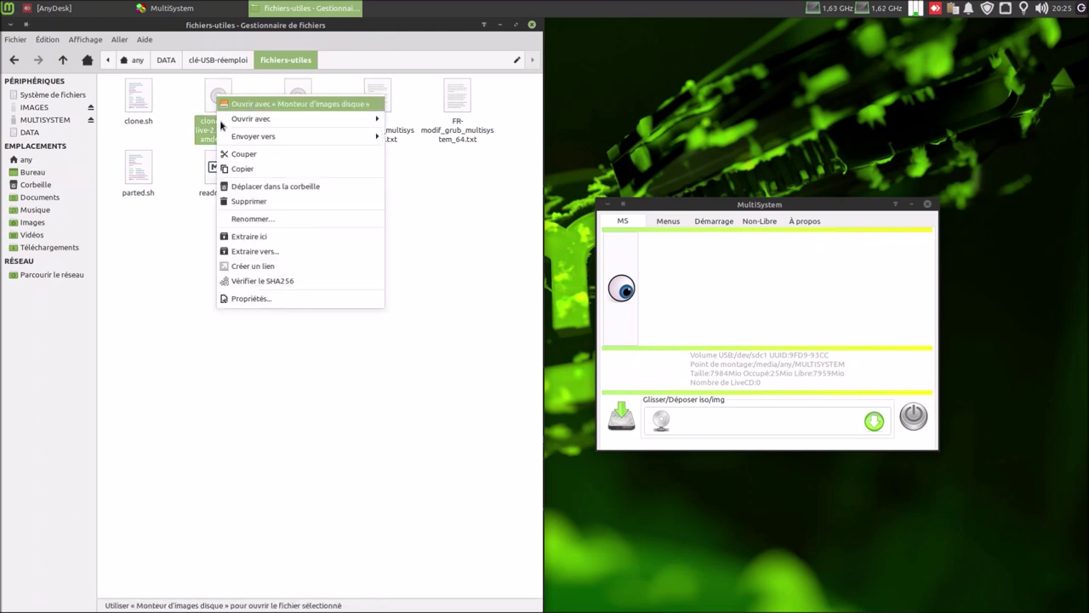
left_click(234, 165)
left_click(728, 416)
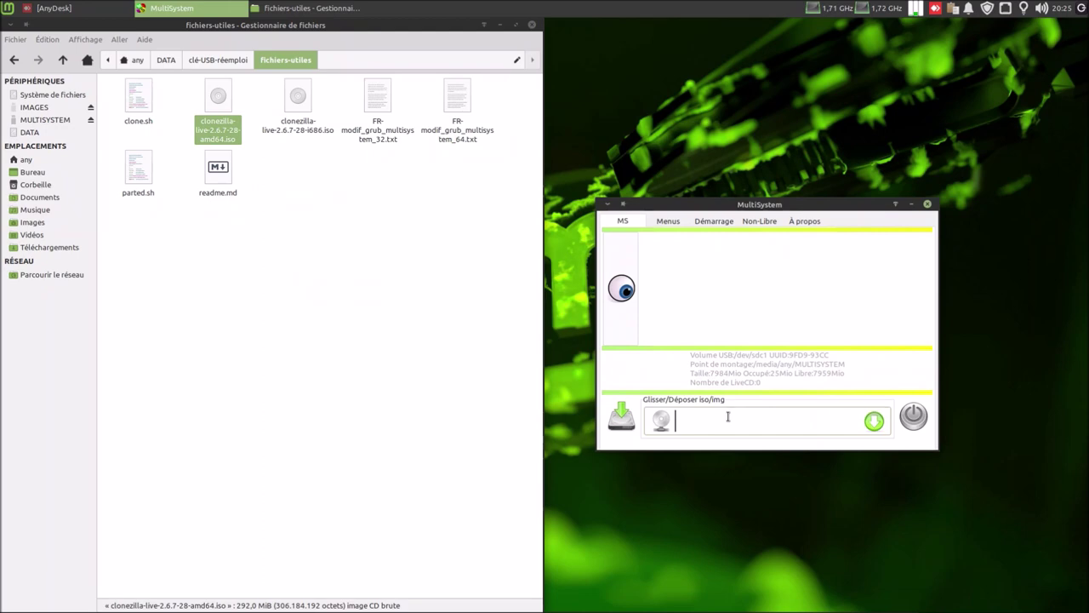
right_click(728, 421)
left_click(738, 457)
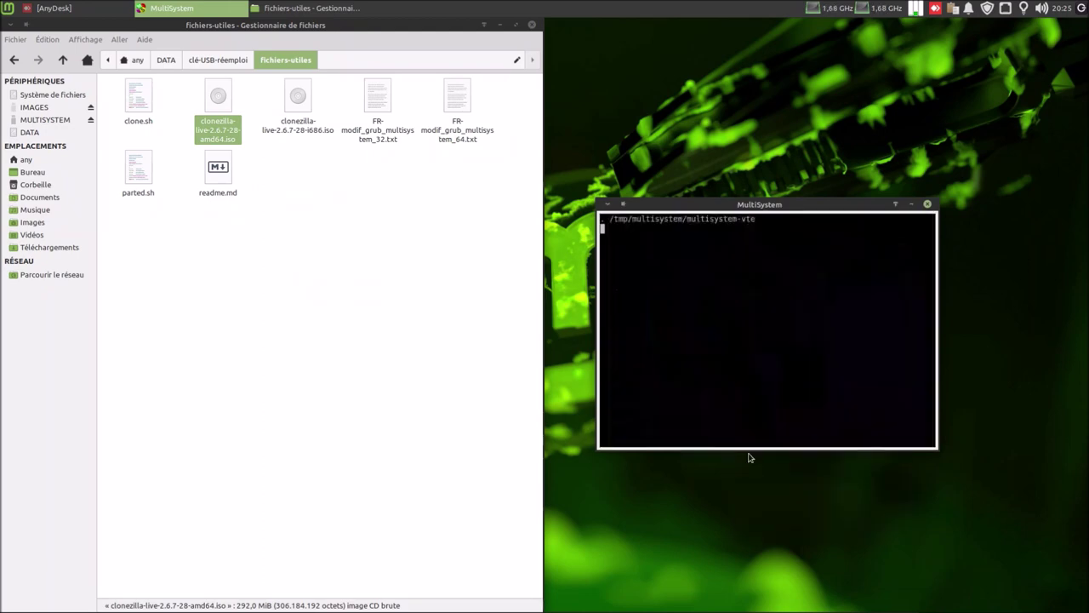
type("********")
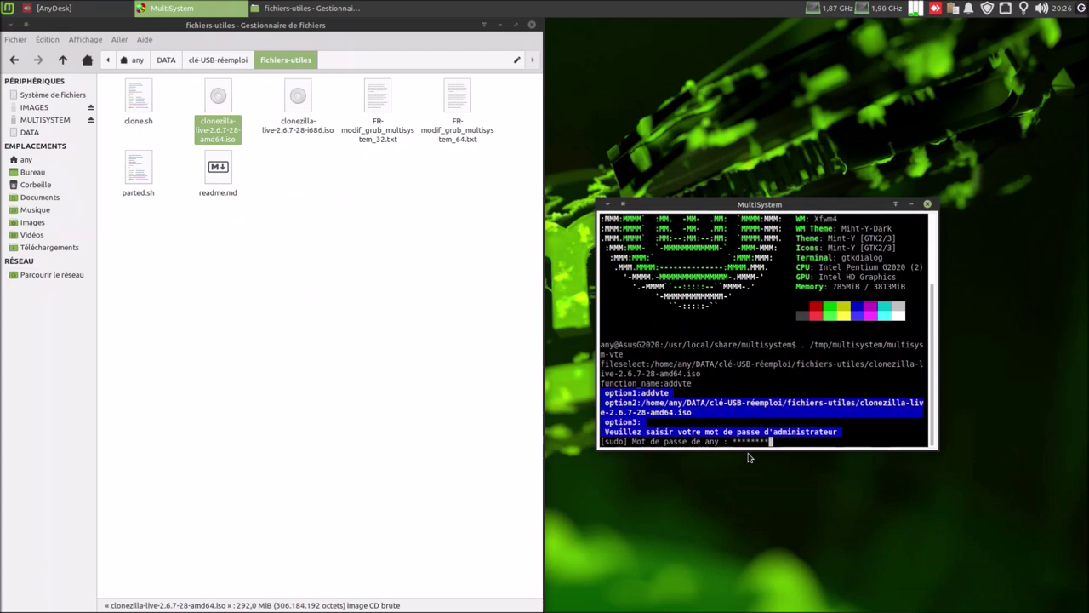
key("Return")
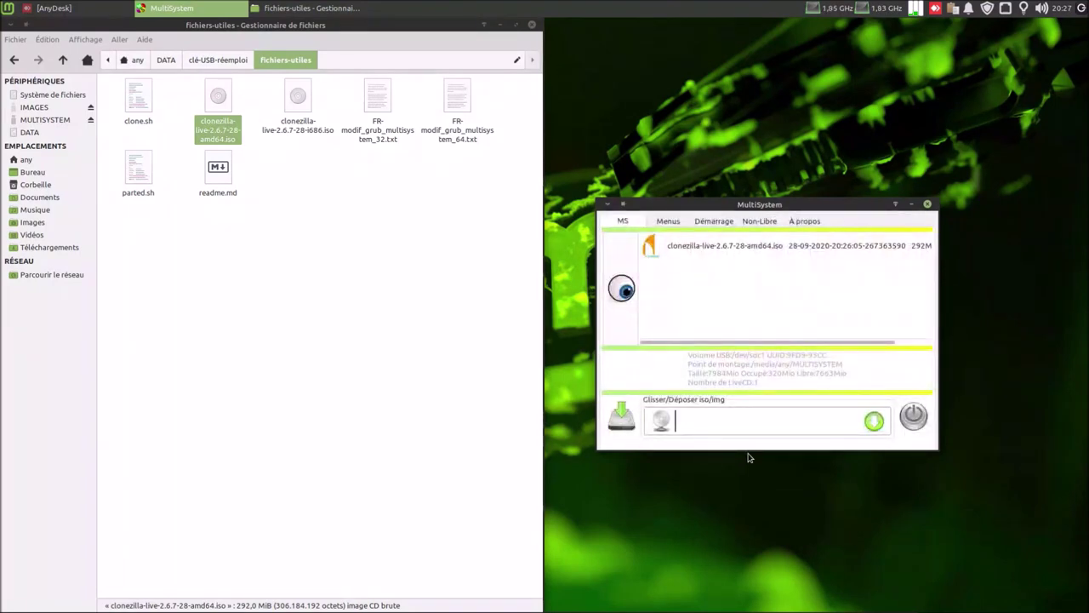
Select the Clonezilla entry in MultiSystem and open DATA's ISO folder in the file manager.
left_click(723, 252)
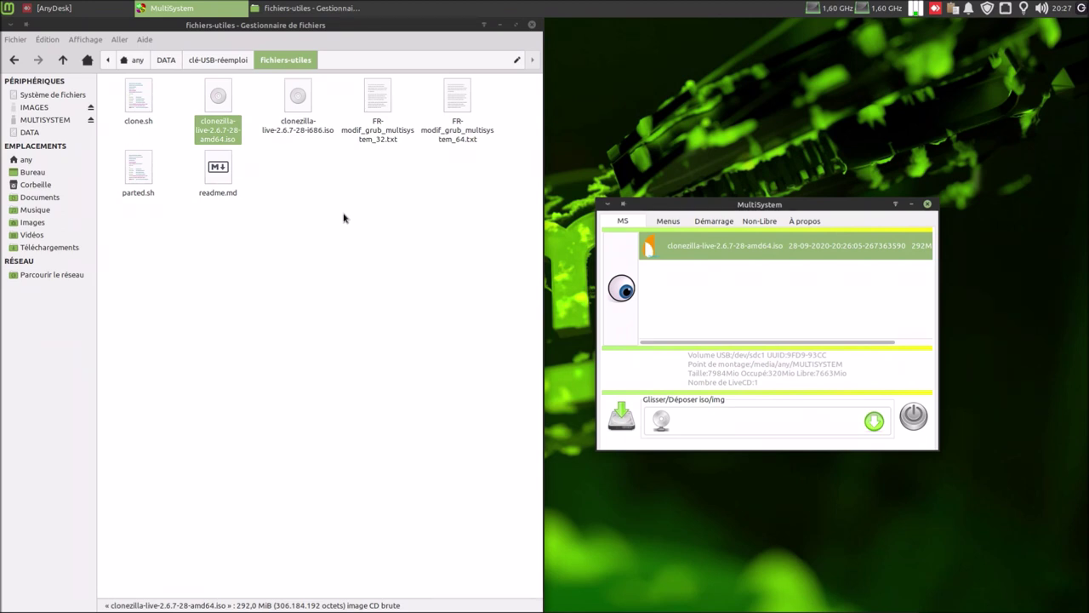
left_click(26, 132)
double_click(189, 106)
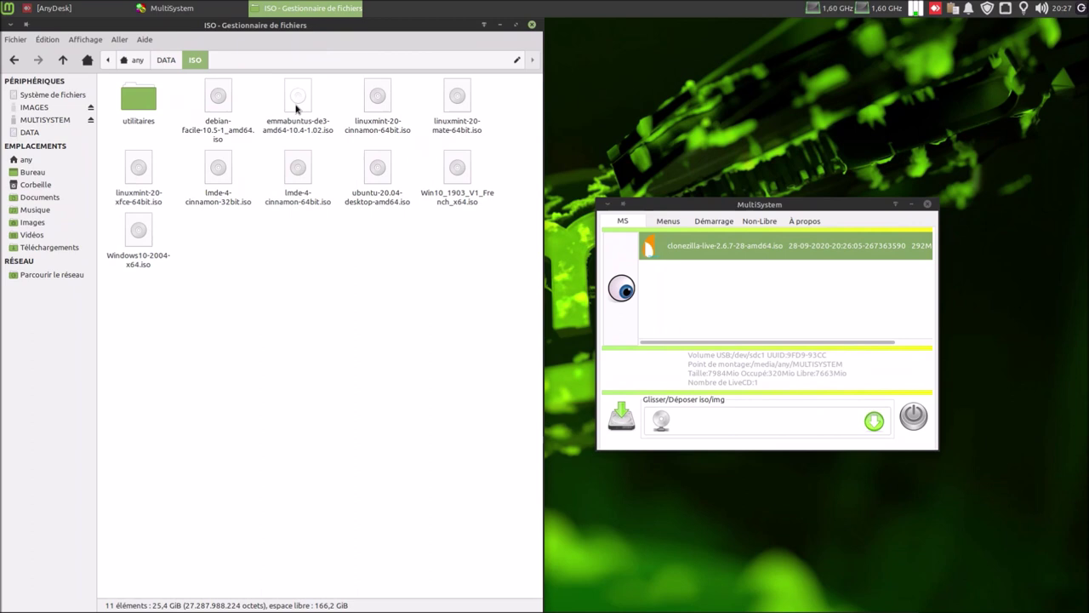
Try to add the Emmabuntüs, Linux Mint 20 Cinnamon and Linux Mint 20 Xfce ISO files to MultiSystem all at once.
left_click(296, 107)
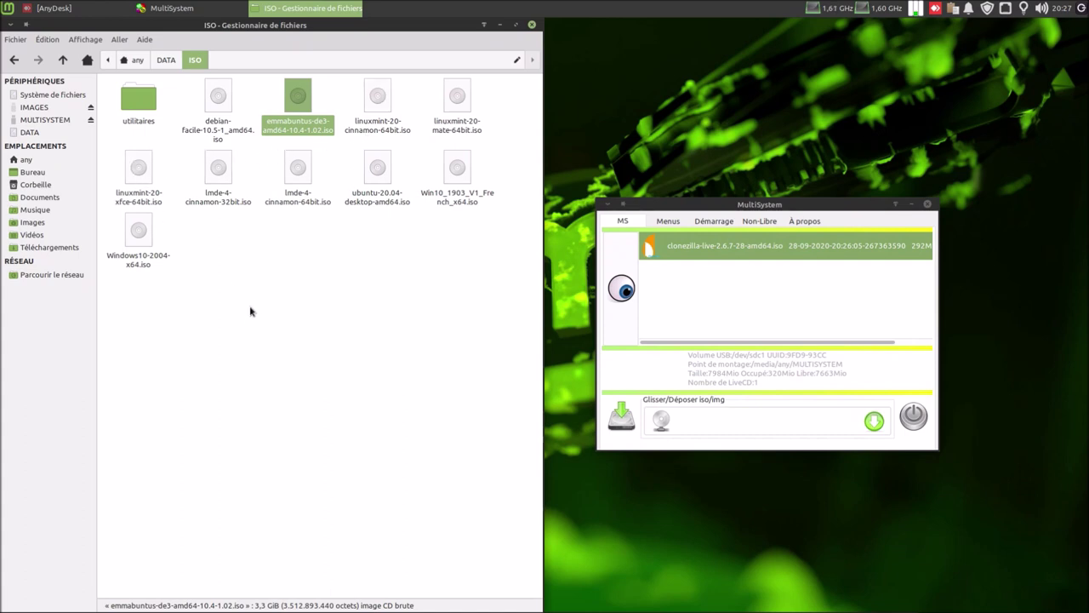
left_click(377, 109, "ctrl")
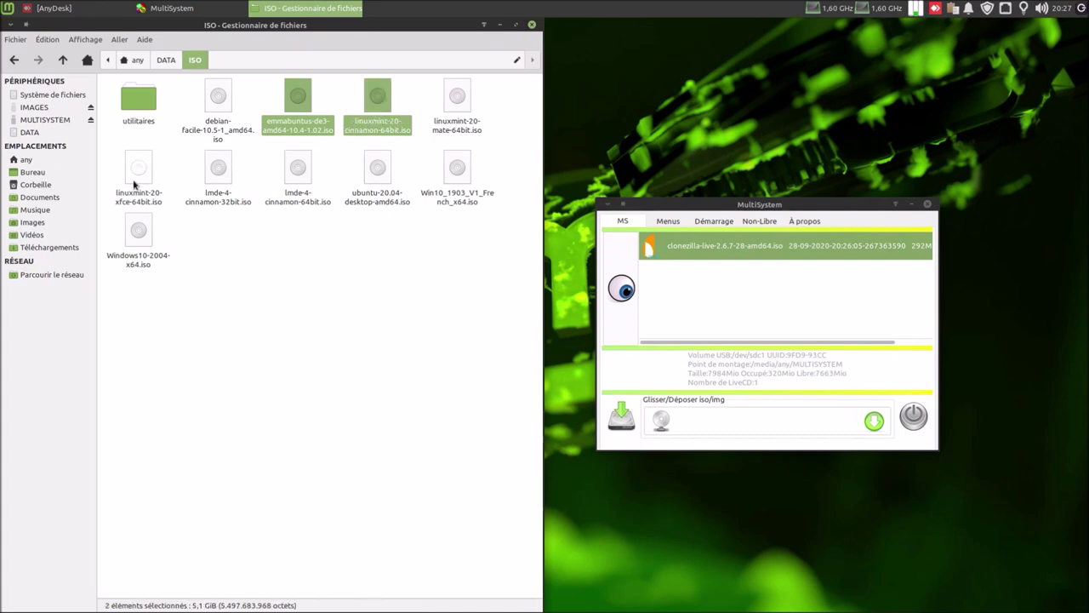
left_click(135, 179, "ctrl")
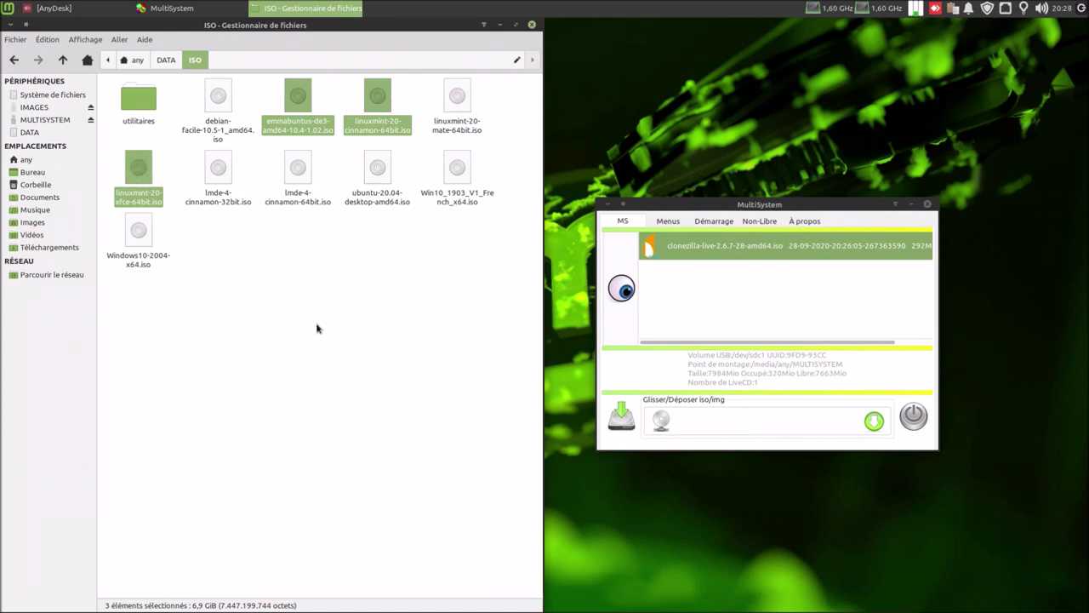
right_click(375, 117)
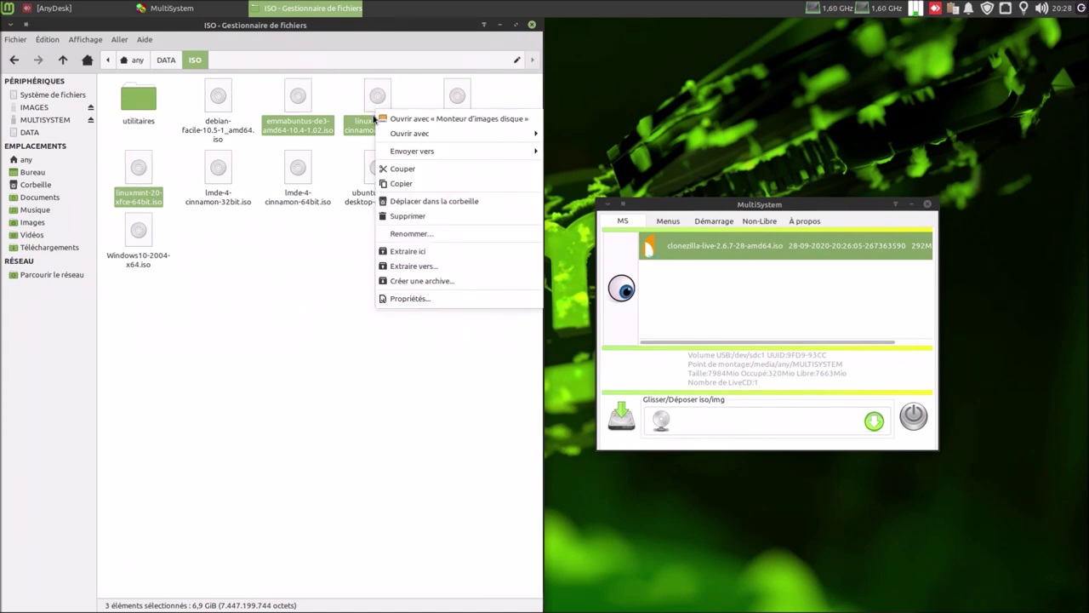
left_click(398, 183)
left_click(718, 422)
right_click(718, 422)
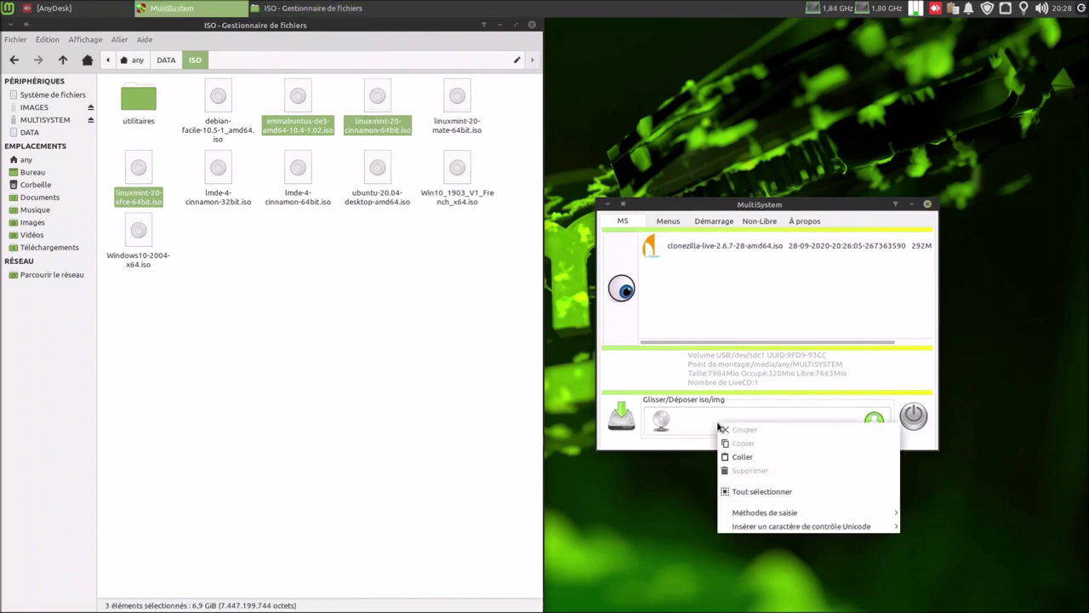
left_click(736, 460)
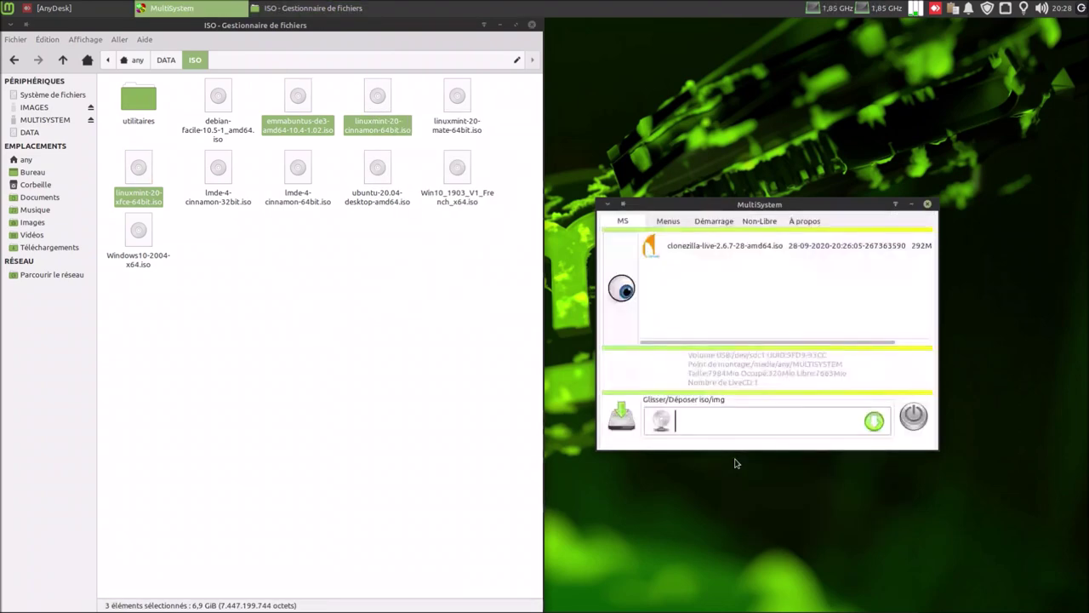
left_click_drag(725, 207, 753, 370)
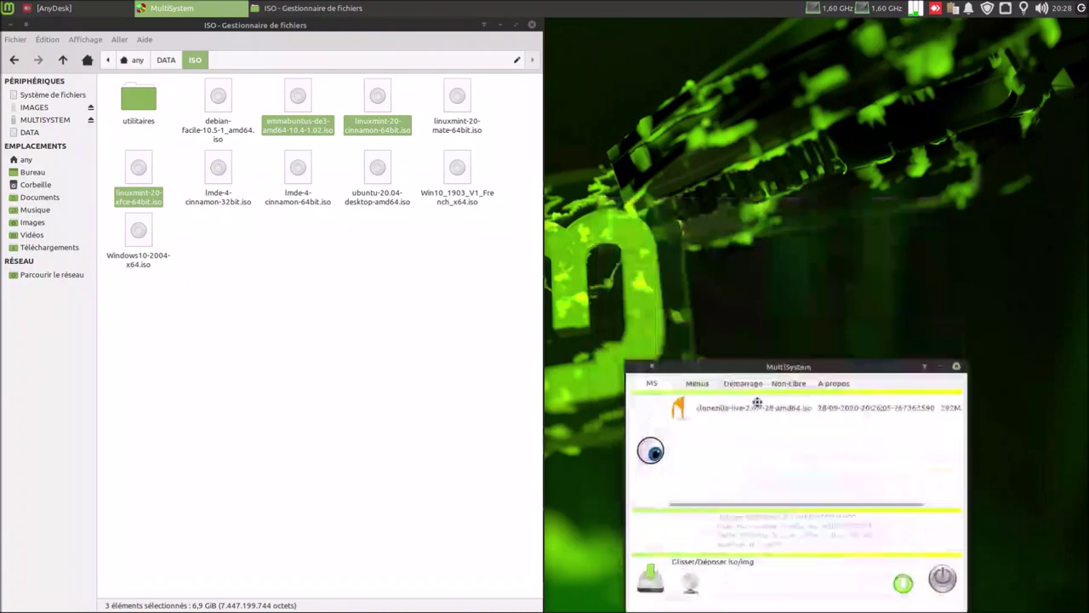
left_click(432, 292)
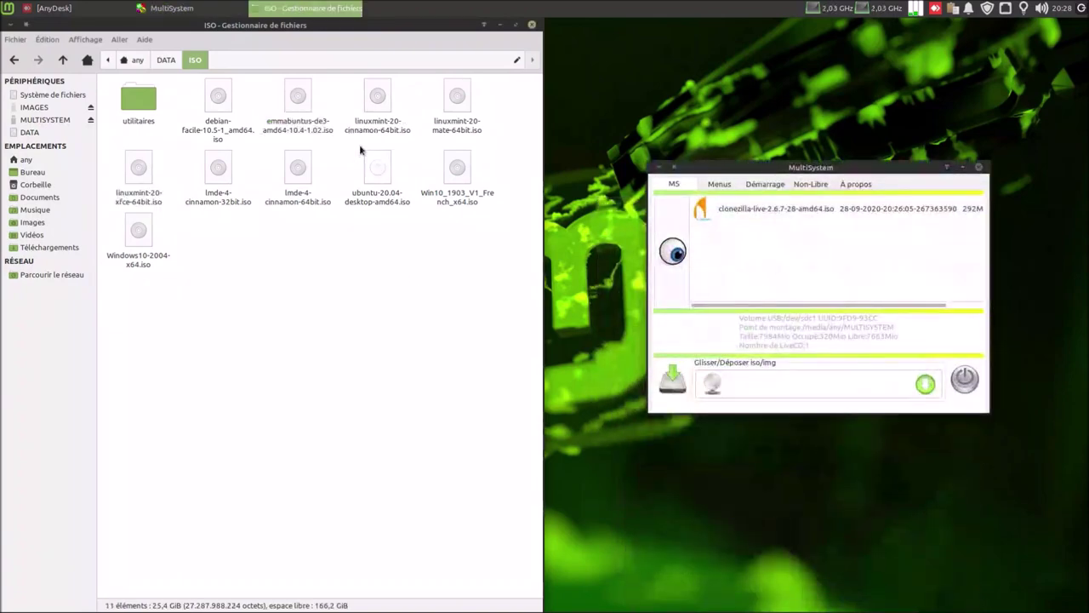
Add emmabuntus-de3-amd64-10.4-1.02.iso alone to MultiSystem by pasting the copied file and entering the administrator password.
left_click(293, 110)
right_click(293, 110)
left_click(313, 183)
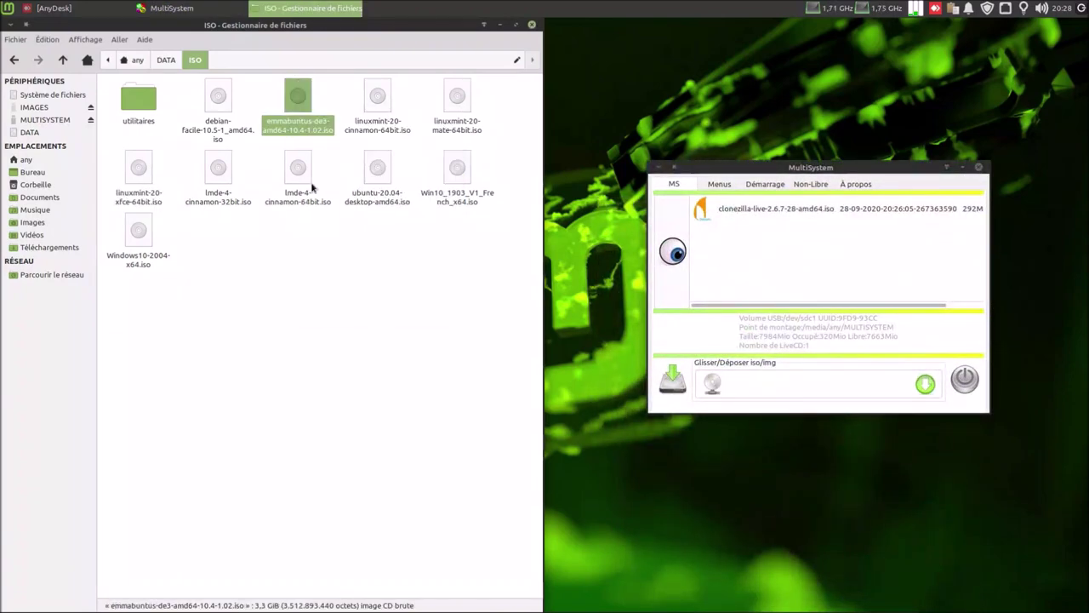
right_click(767, 390)
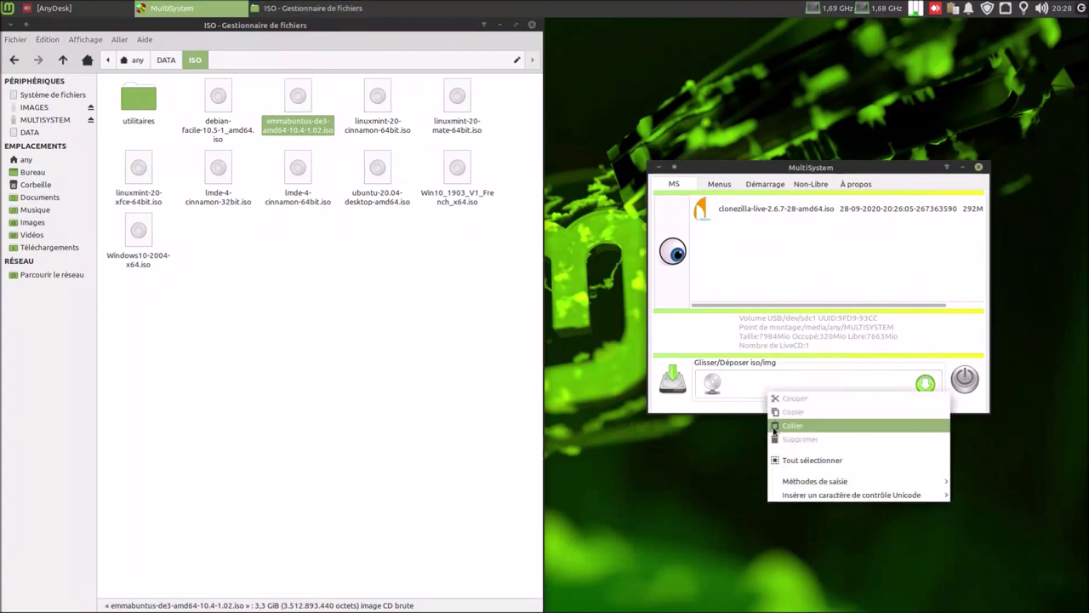
left_click(775, 426)
type("******")
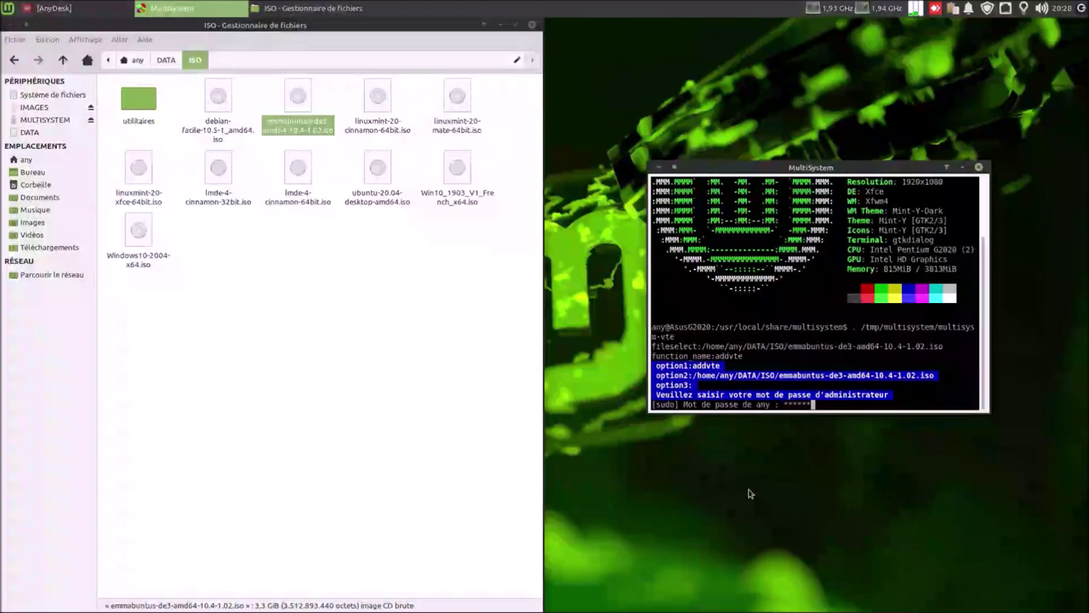
key("Return")
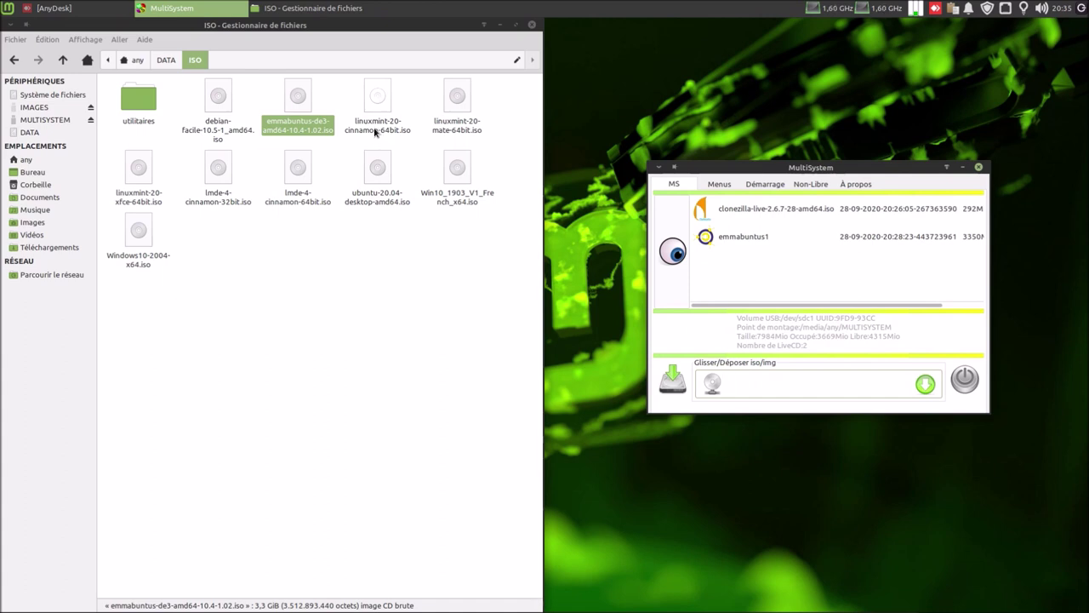
Try to add linuxmint-20-cinnamon-64bit.iso and linuxmint-20-xfce-64bit.iso to MultiSystem together.
left_click(374, 132)
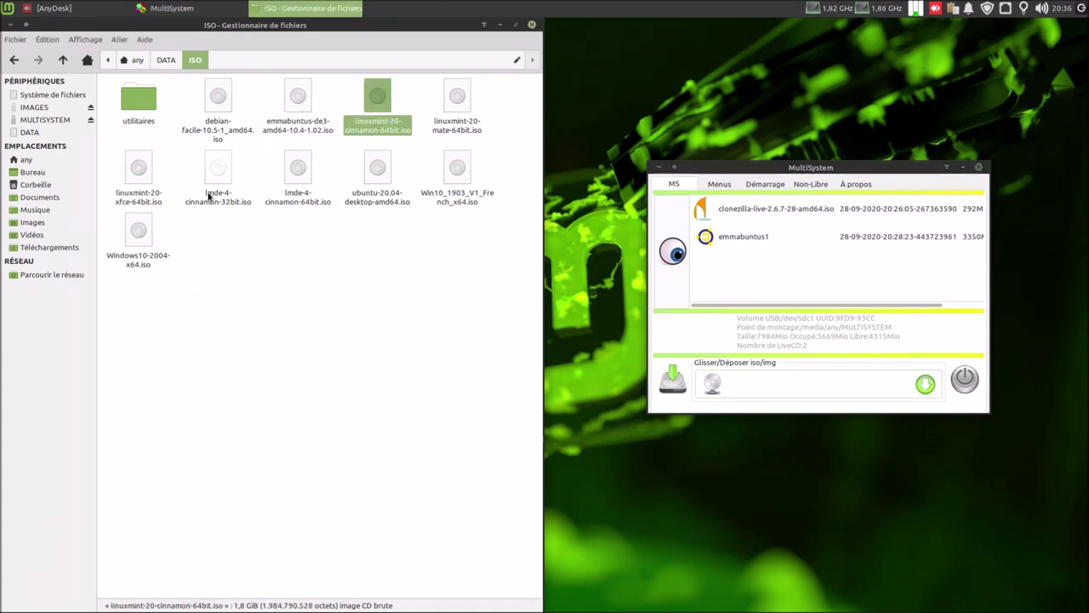
left_click(137, 194, "ctrl")
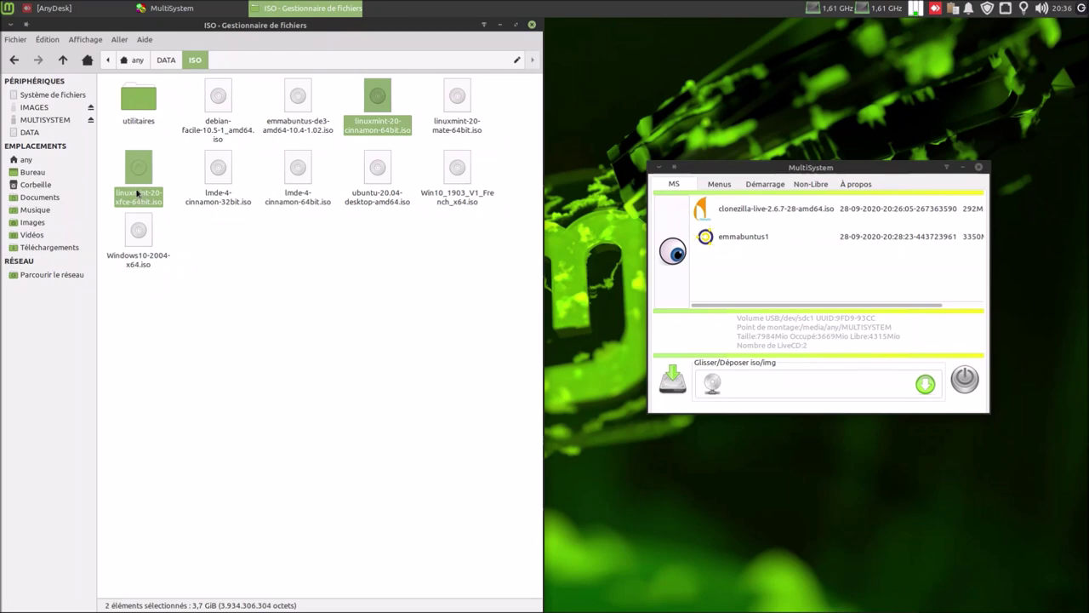
right_click(136, 183)
left_click(156, 258)
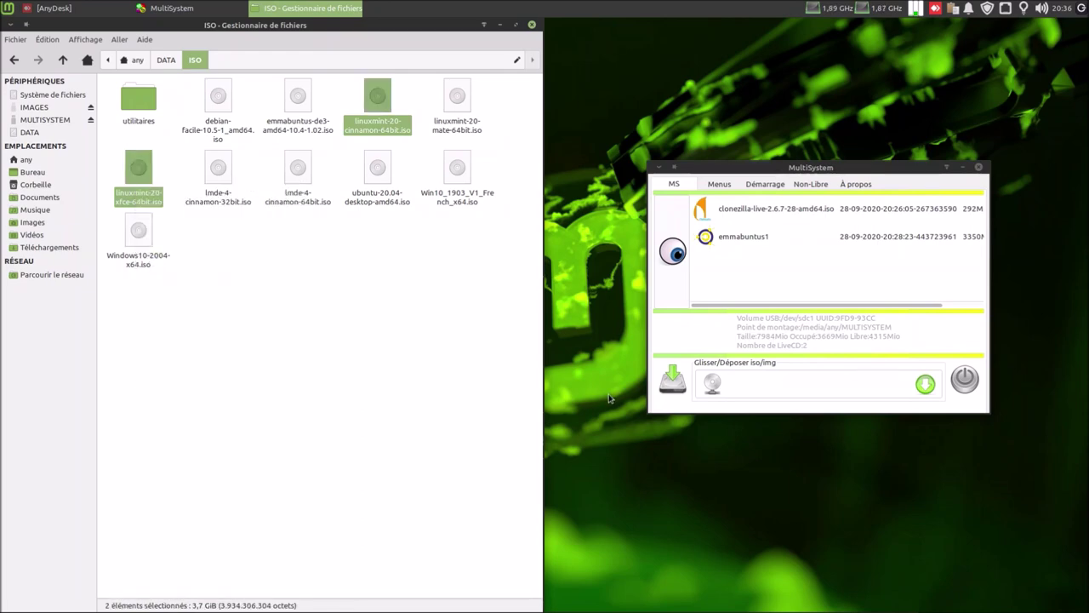
right_click(736, 386)
left_click(751, 426)
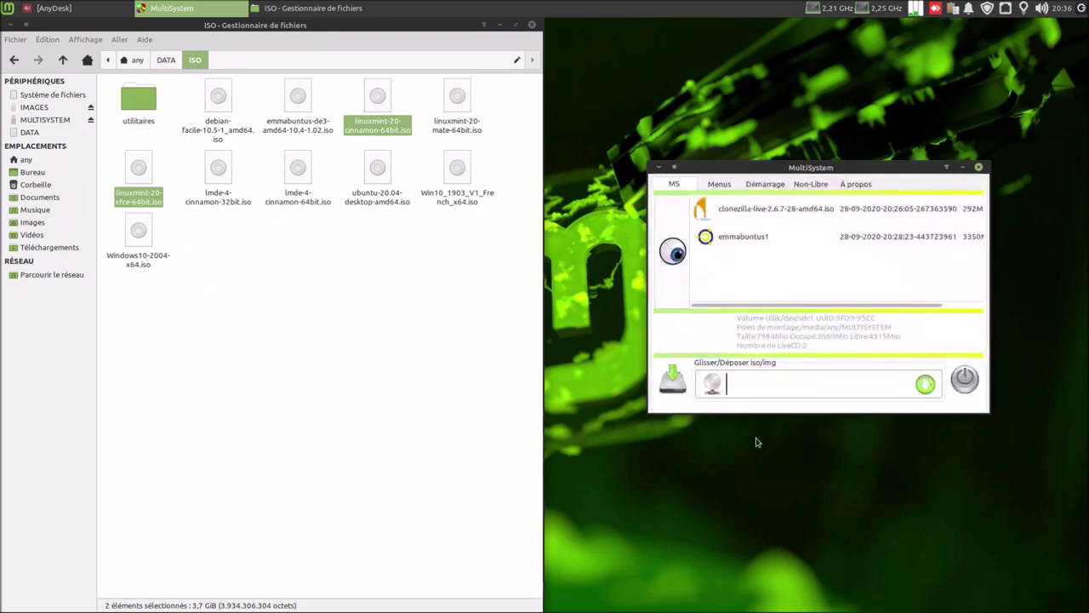
Add linuxmint-20-cinnamon-64bit.iso alone to MultiSystem by pasting the copied file and entering the administrator password.
left_click(375, 105)
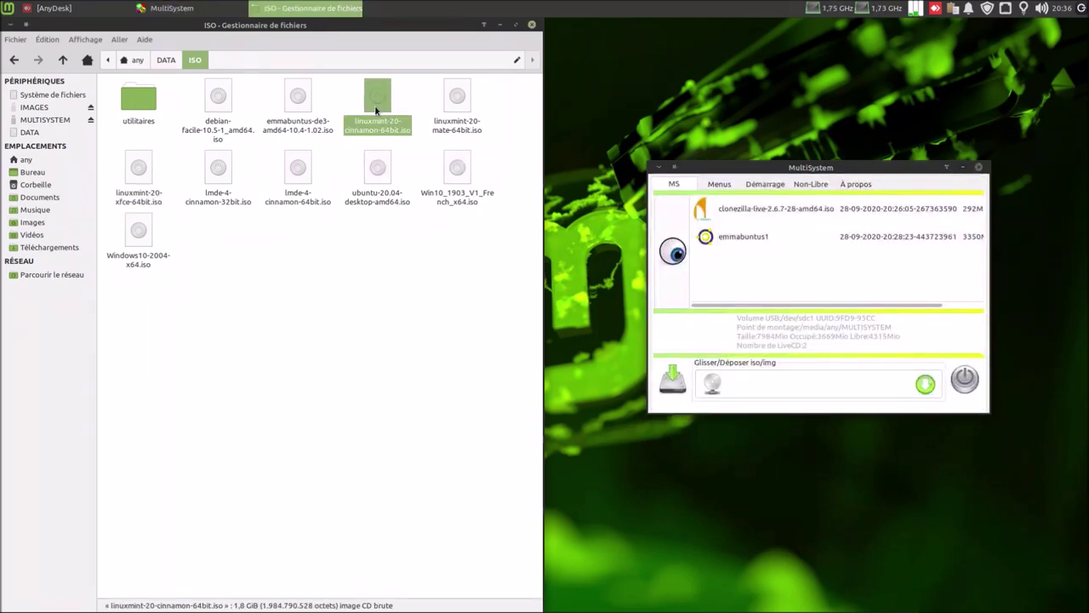
right_click(374, 104)
left_click(403, 180)
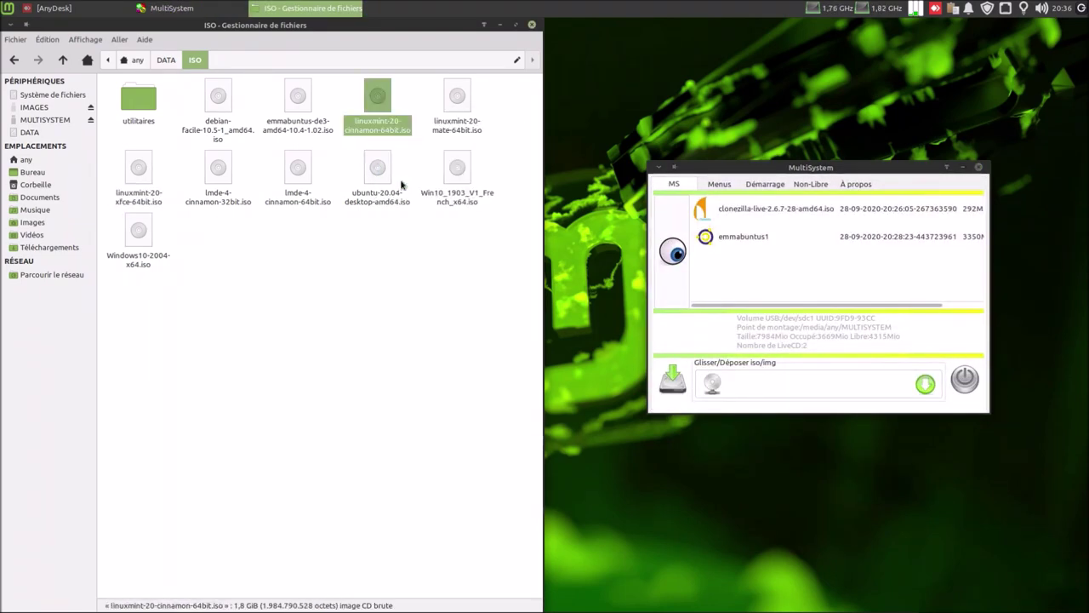
left_click(792, 384)
right_click(792, 385)
left_click(809, 423)
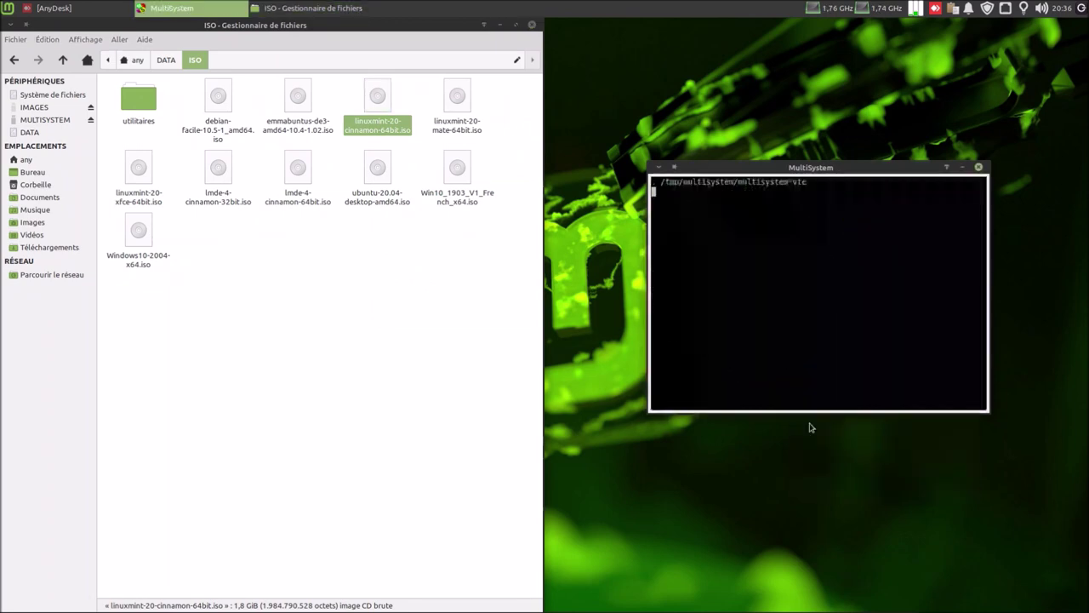
type("********")
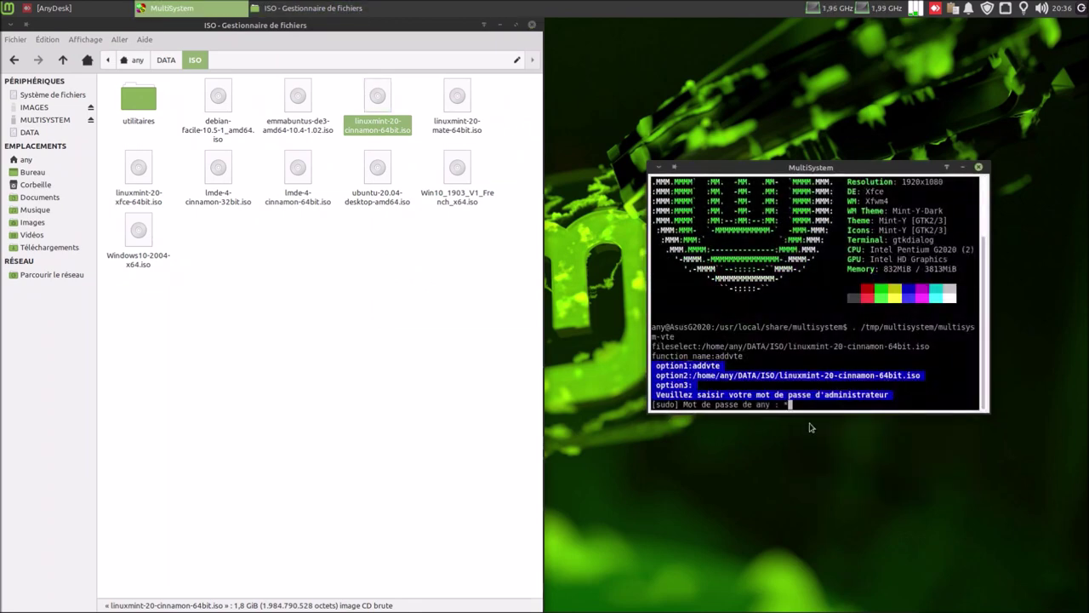
key("Return")
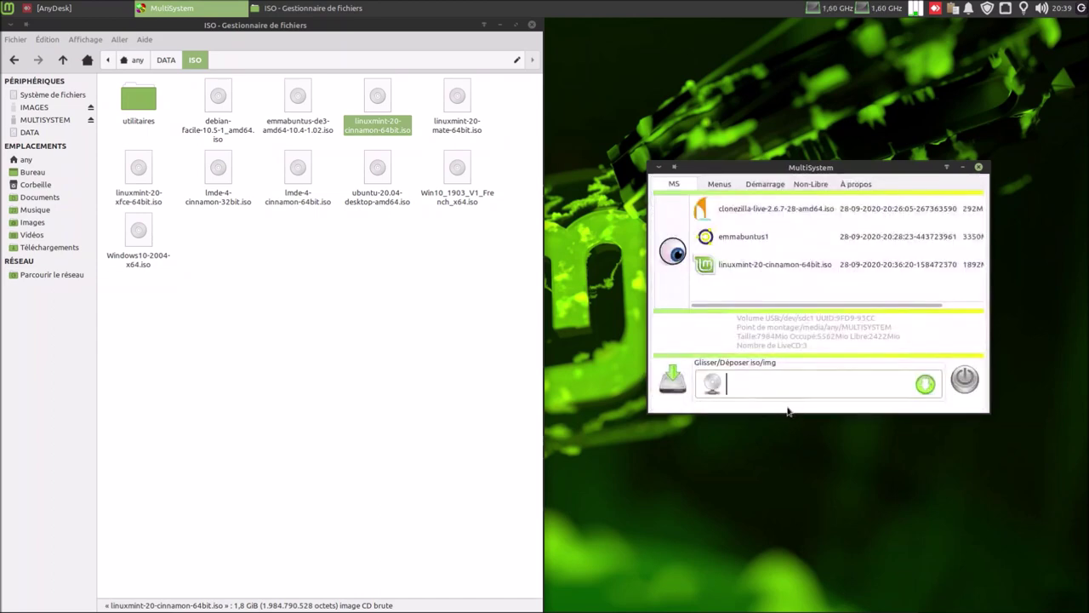
Add linuxmint-20-xfce-64bit.iso to MultiSystem by pasting the copied file and entering the administrator password.
left_click(156, 203)
right_click(155, 202)
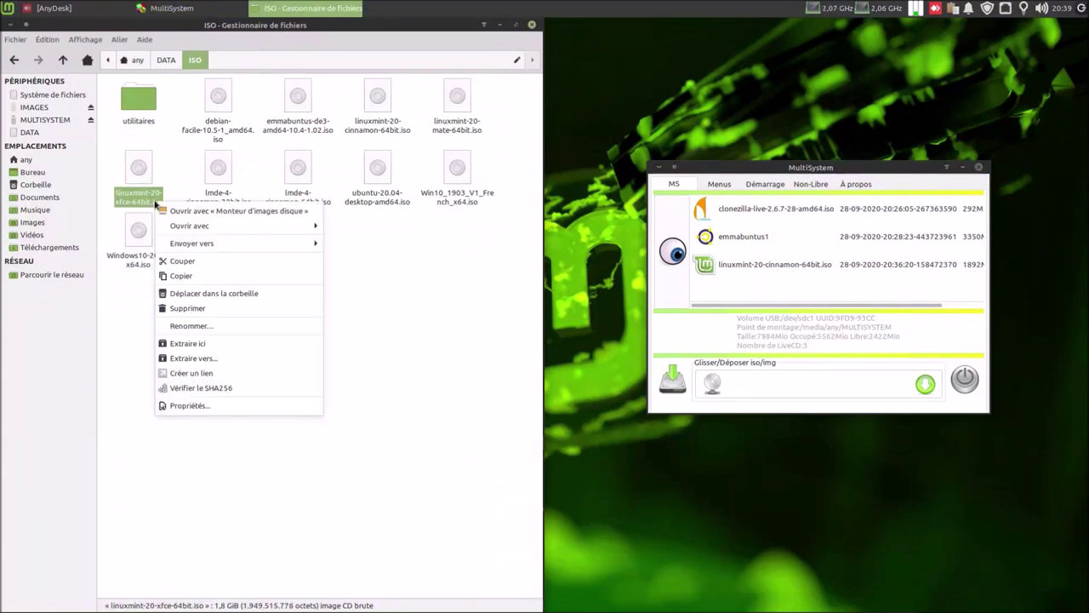
left_click(184, 277)
left_click(749, 383)
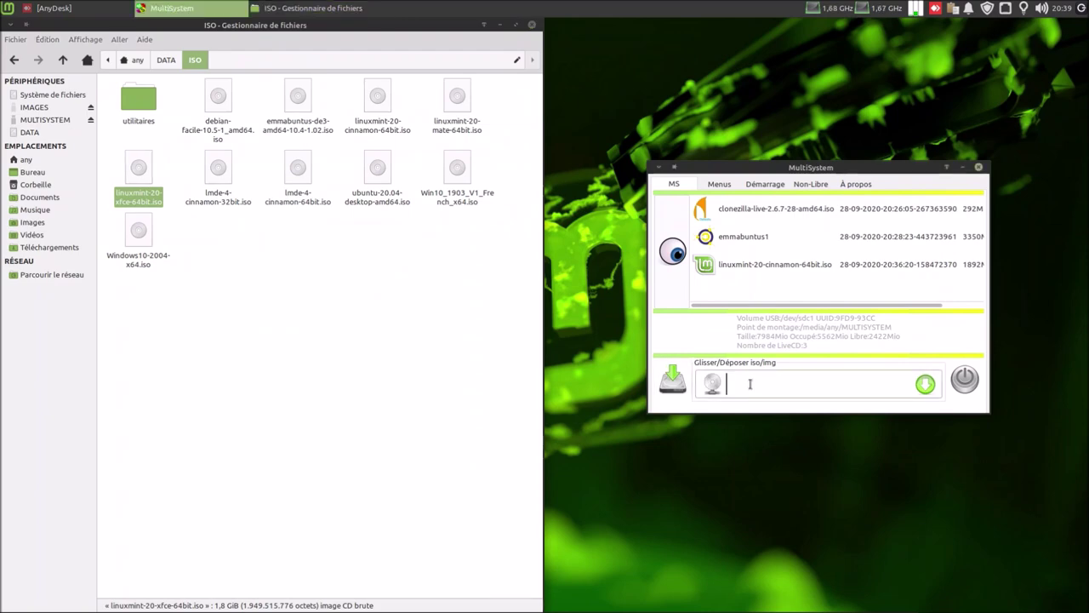
right_click(751, 384)
left_click(771, 418)
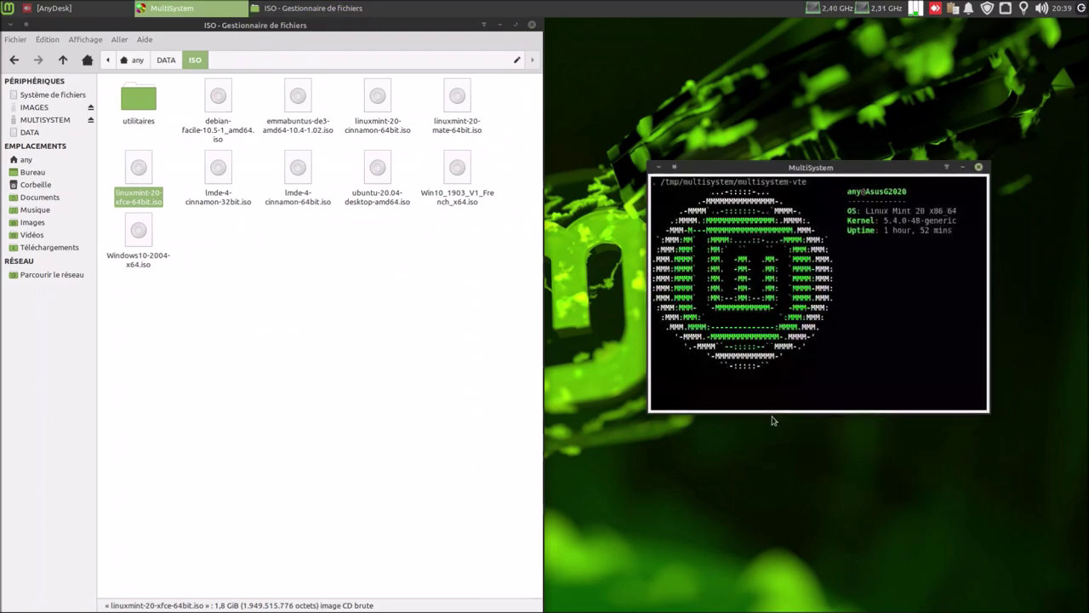
type("********")
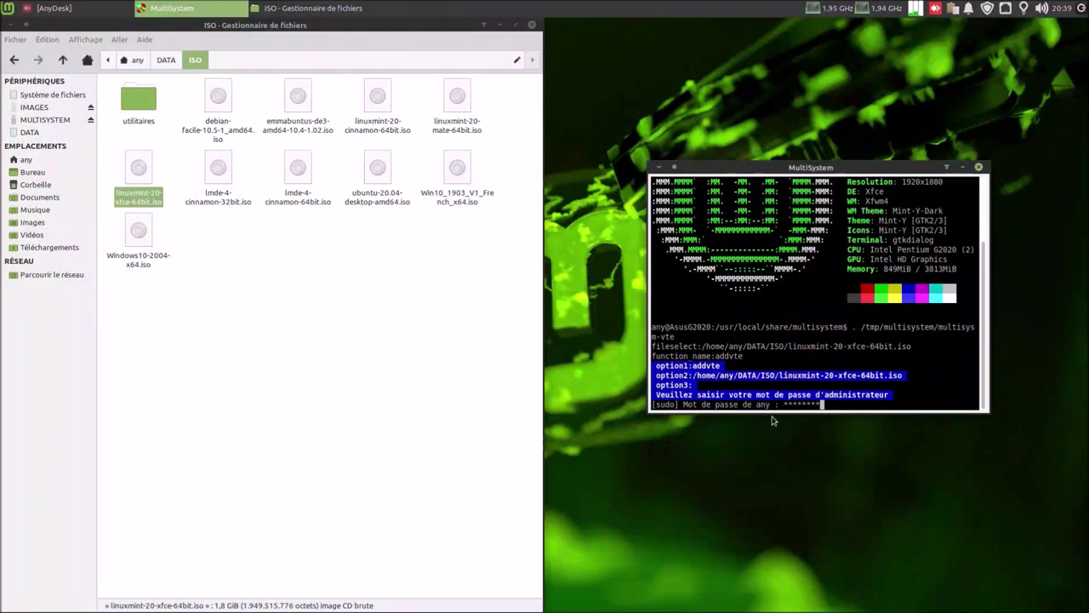
key("Return")
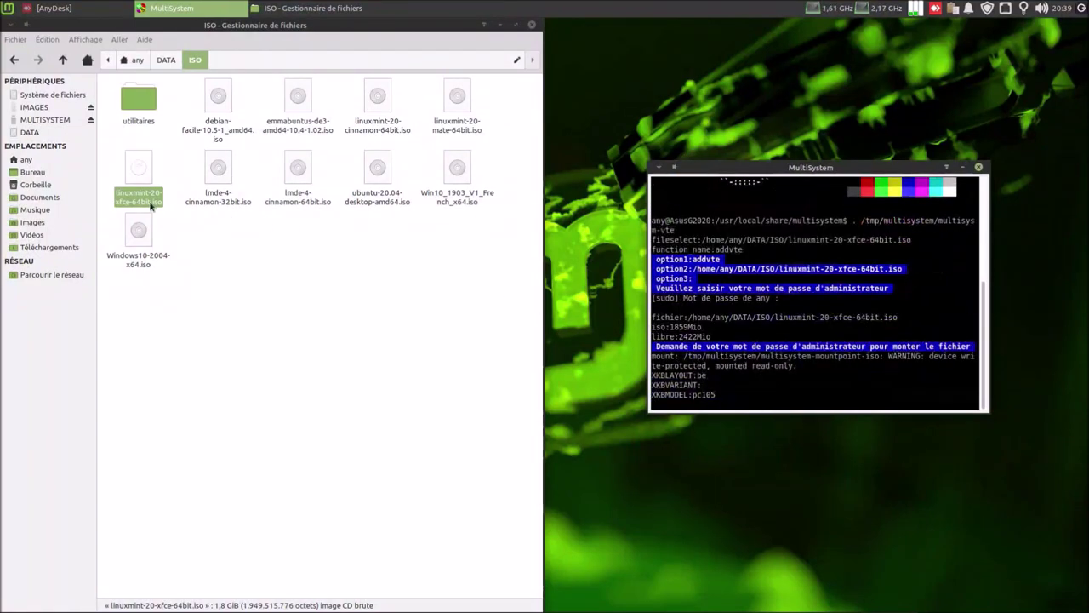
Open the MULTISYSTEM volume in the file manager, then switch to VMware Workstation and open the CLR-linuxmint-20-cinnamon-64bit virtual machine.
left_click(44, 120)
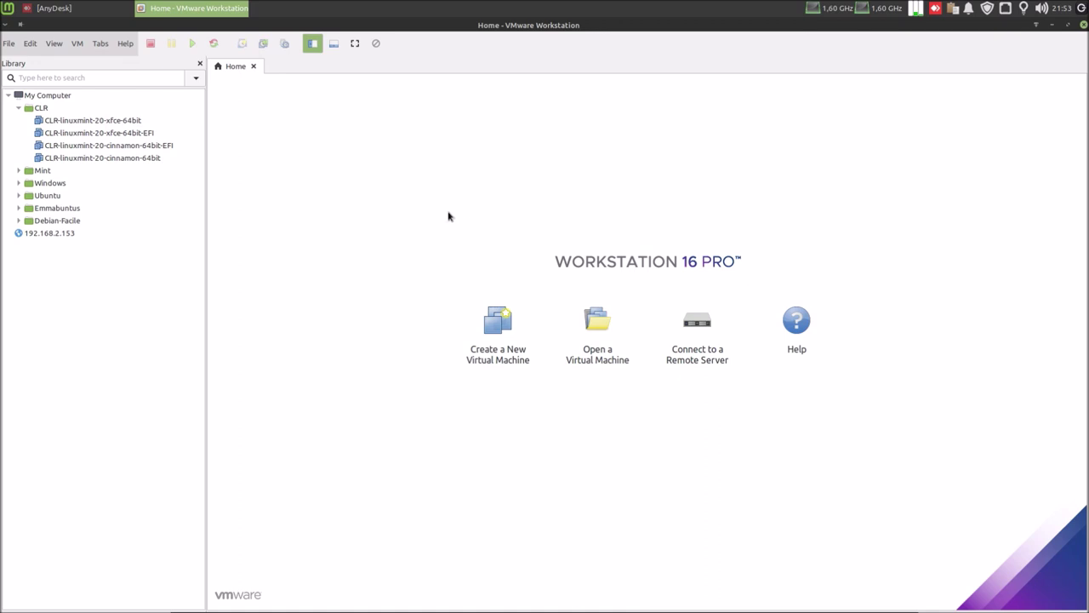
left_click(128, 158)
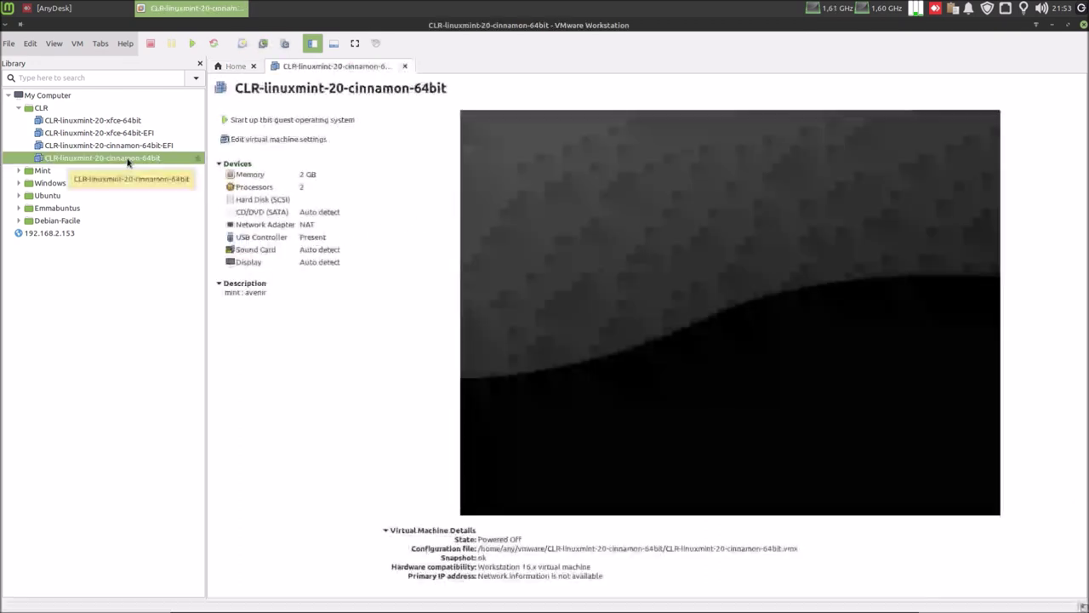